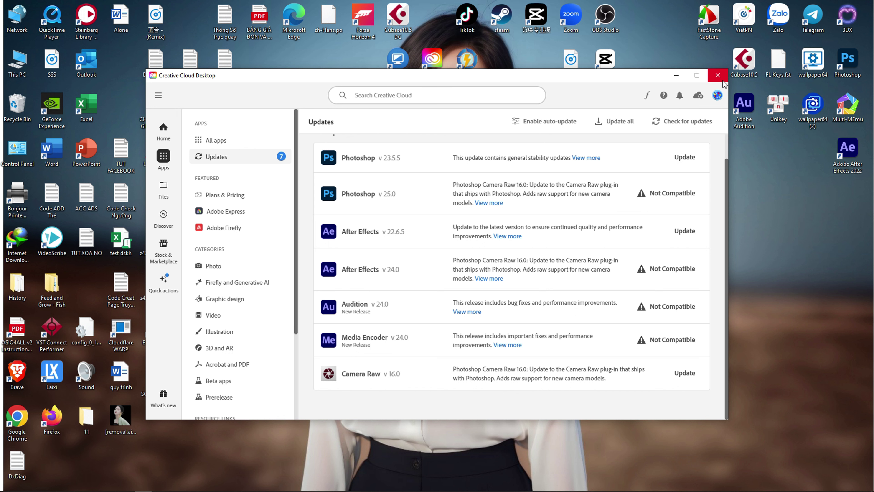
# Step: Close the Creative Cloud updates window and switch to the Brave browser, leaving a new tab open in place of the YouTube tab
pyautogui.click(718, 76)
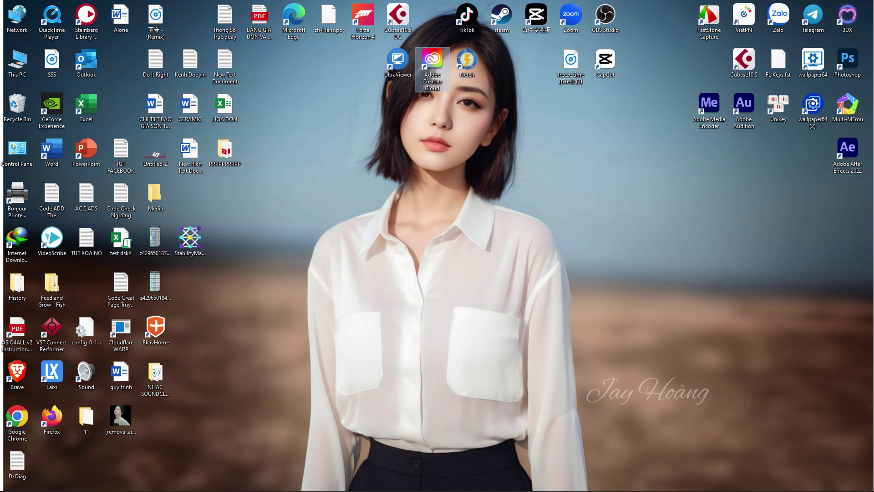
pyautogui.click(76, 485)
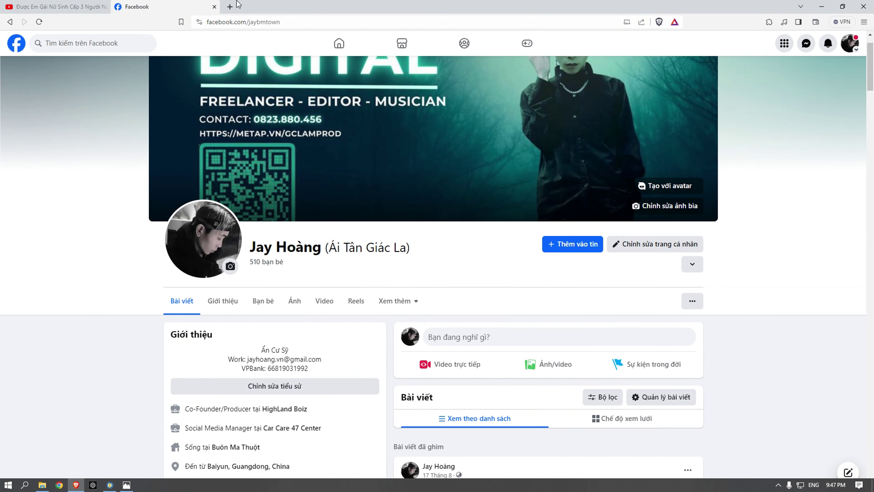
pyautogui.click(229, 7)
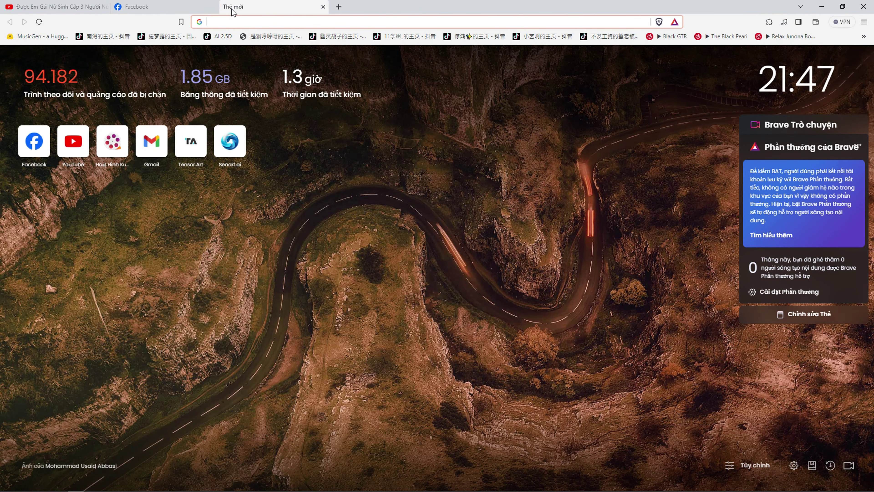
pyautogui.click(105, 7)
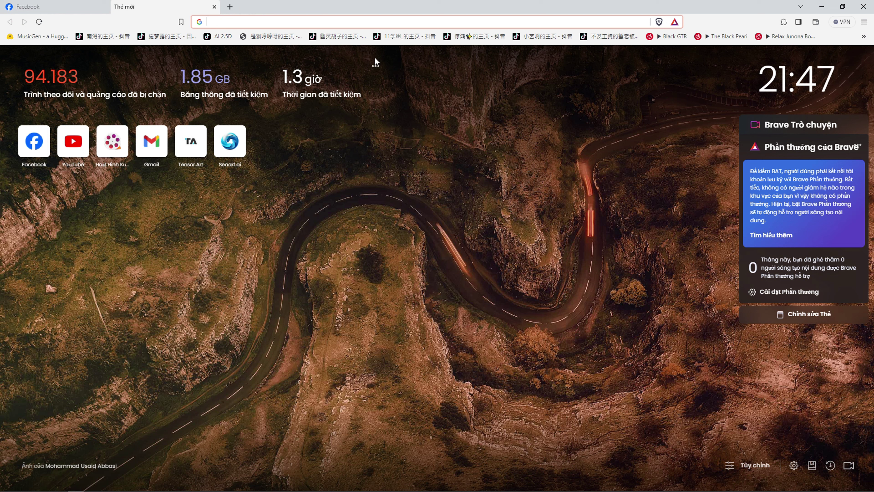
# Step: Search Google Images for "tut install creative cloud"
pyautogui.write('tut')
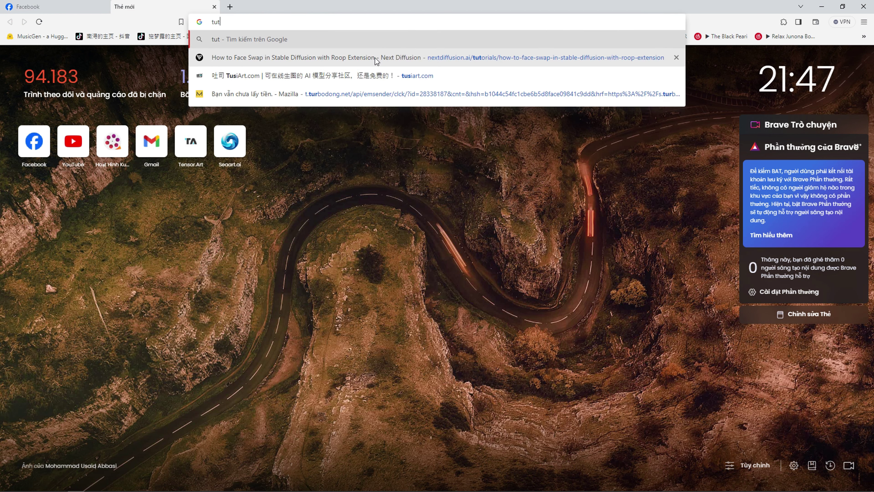
pyautogui.write(' insta')
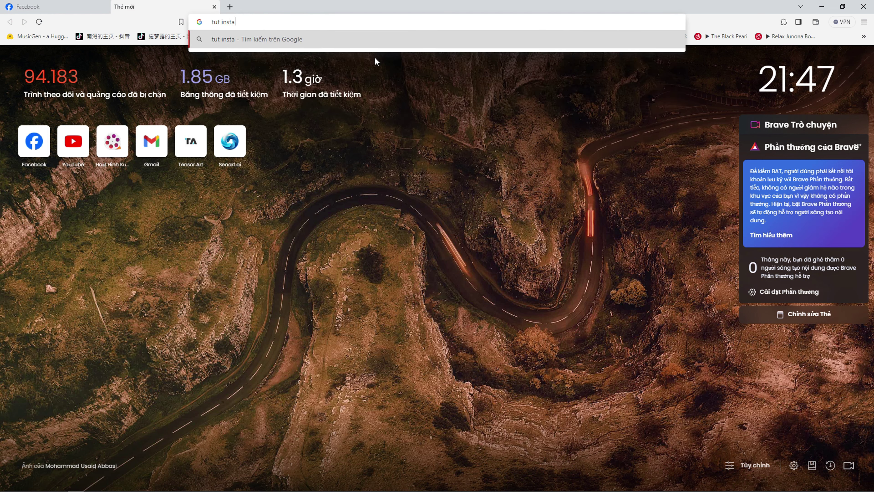
pyautogui.write('ll creative cloud')
pyautogui.press('Return')
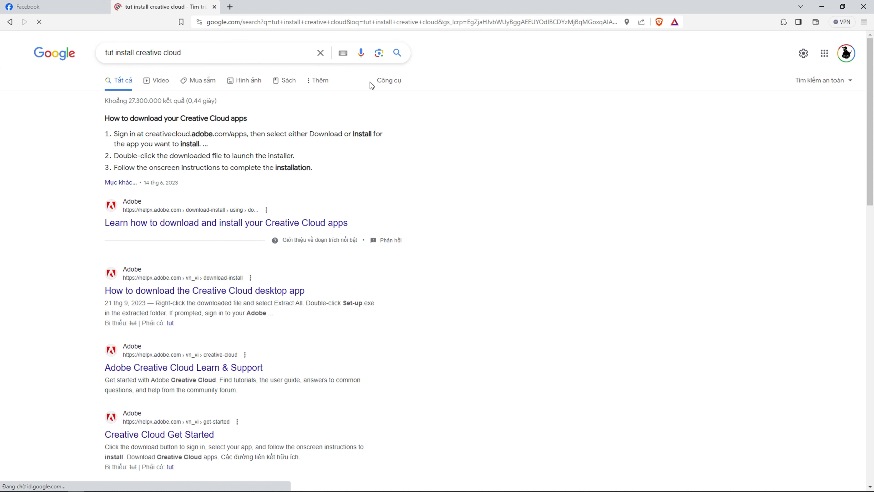
pyautogui.click(242, 82)
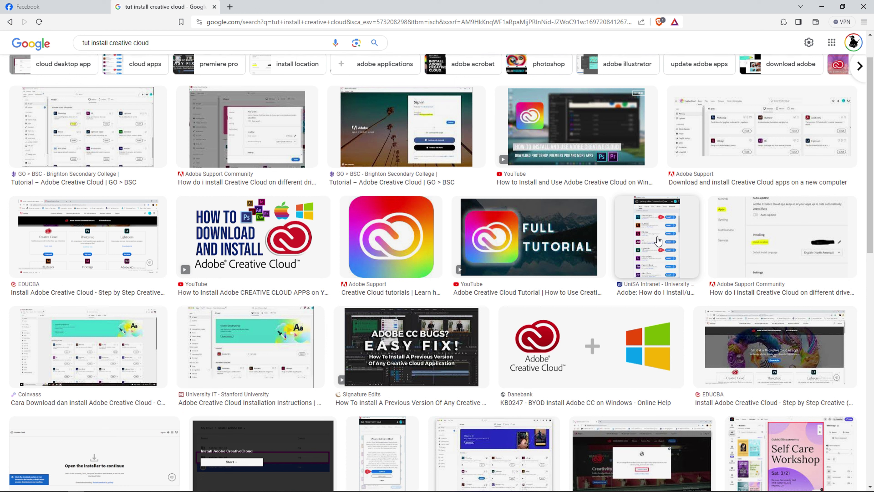
# Step: Look through the image results and open the source page of the Brighton Secondary College Adobe sign-in picture
pyautogui.scroll(-3, 658, 240)
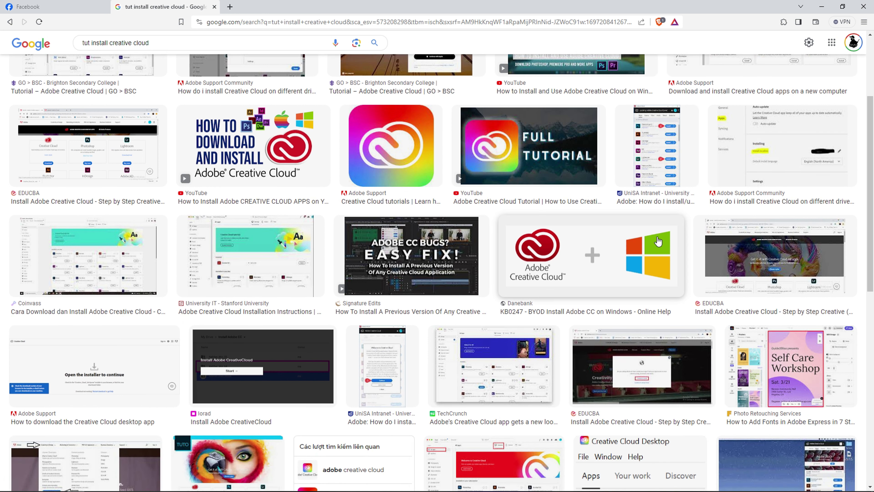
pyautogui.scroll(-1, 658, 241)
pyautogui.scroll(-2, 658, 241)
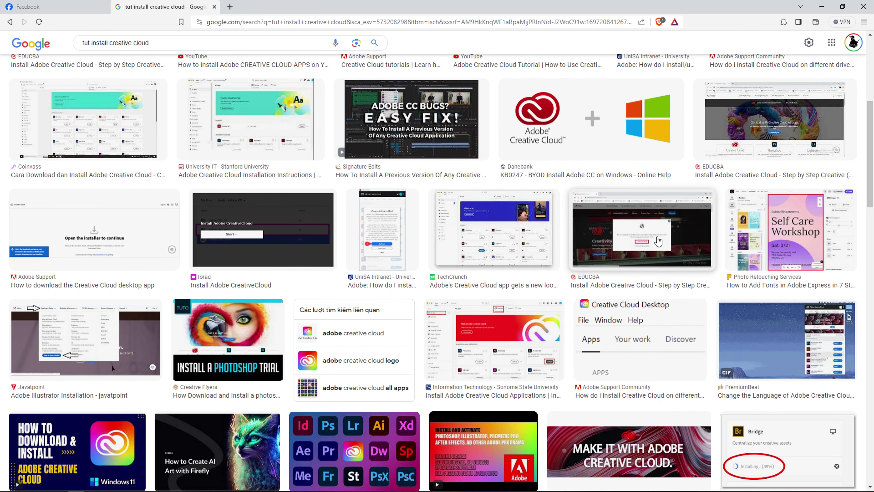
pyautogui.scroll(-3, 658, 241)
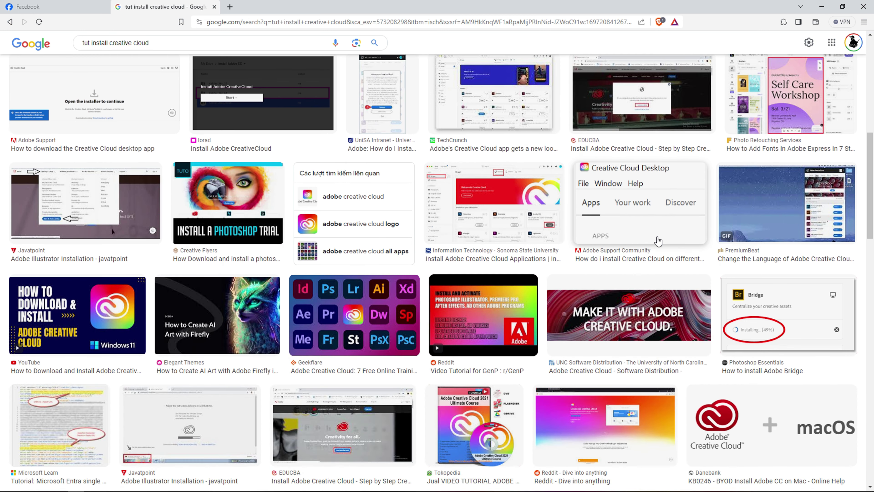
pyautogui.scroll(-1, 658, 241)
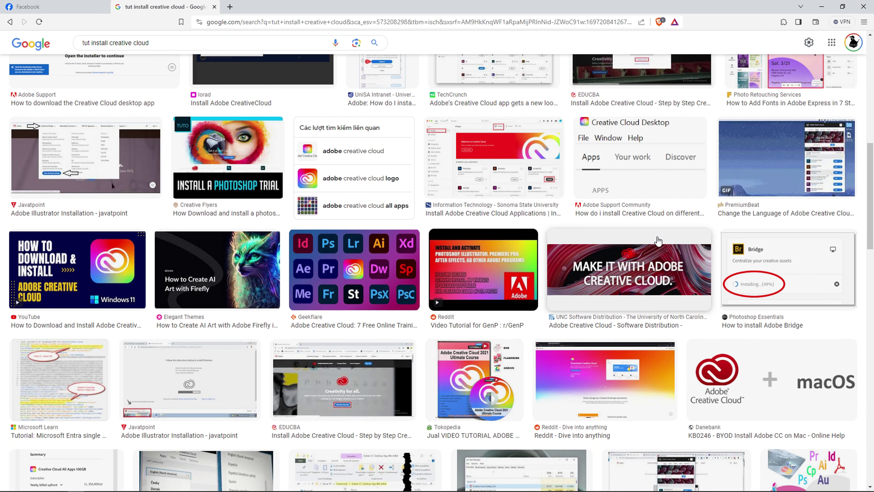
pyautogui.scroll(10, 657, 237)
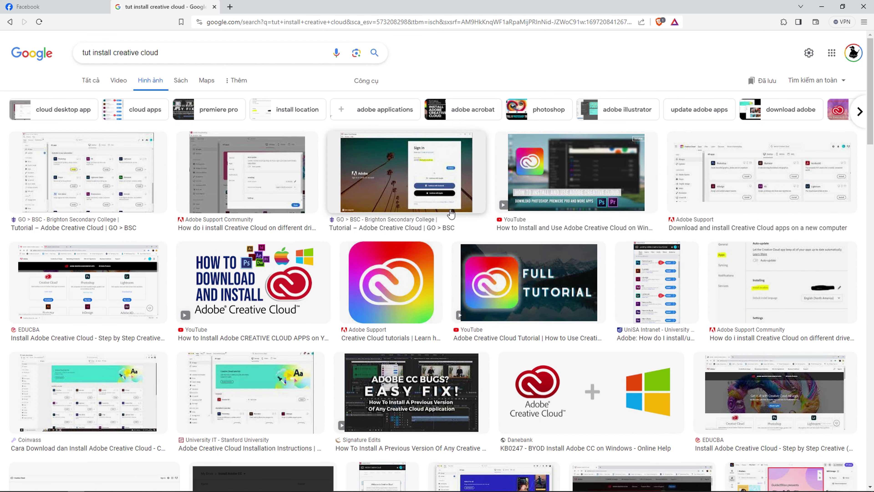
pyautogui.click(424, 178)
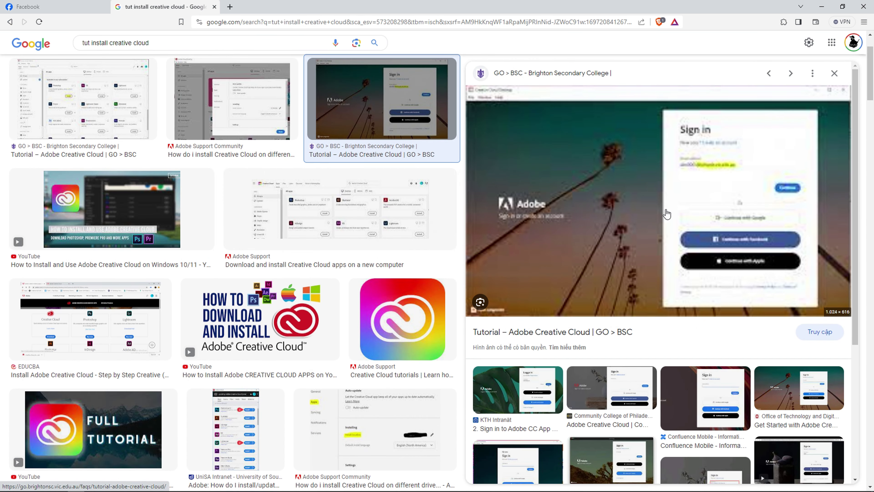
pyautogui.scroll(-5, 743, 237)
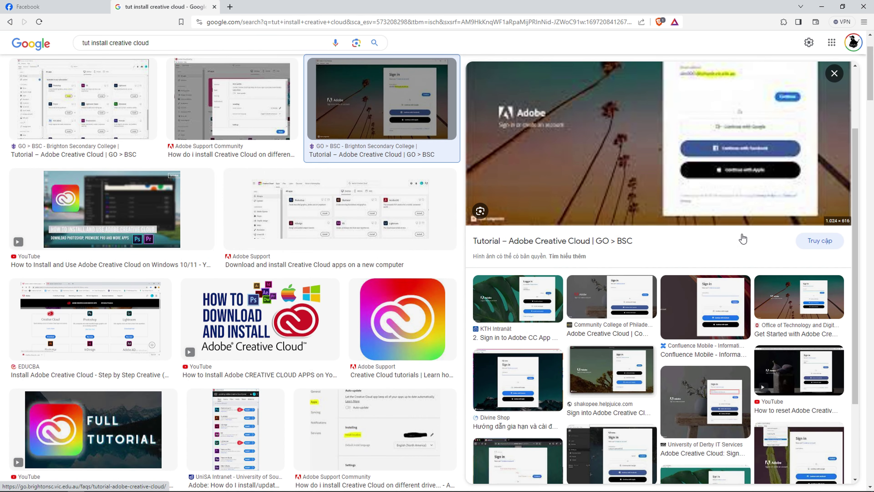
pyautogui.scroll(5, 742, 238)
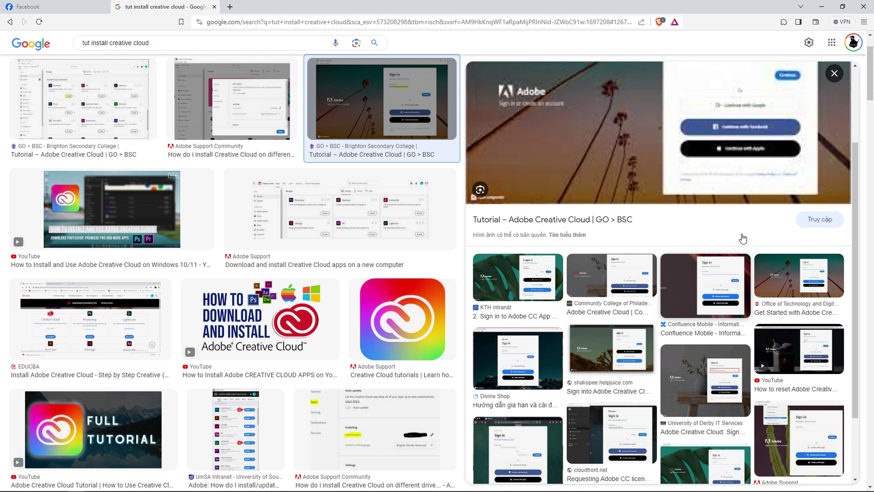
pyautogui.click(578, 291)
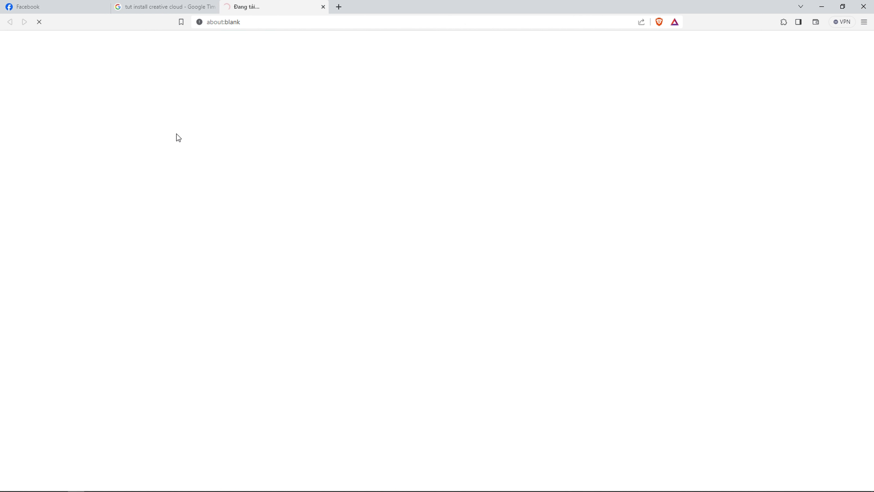
# Step: From the related images, open the KTH Intranet page "2. Sign in to Adobe CC App" and close the still-loading page
pyautogui.click(186, 10)
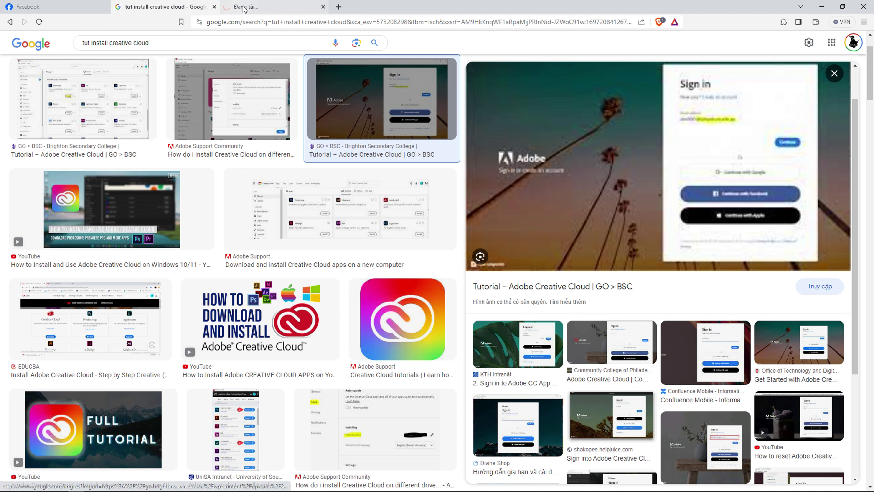
pyautogui.click(533, 385)
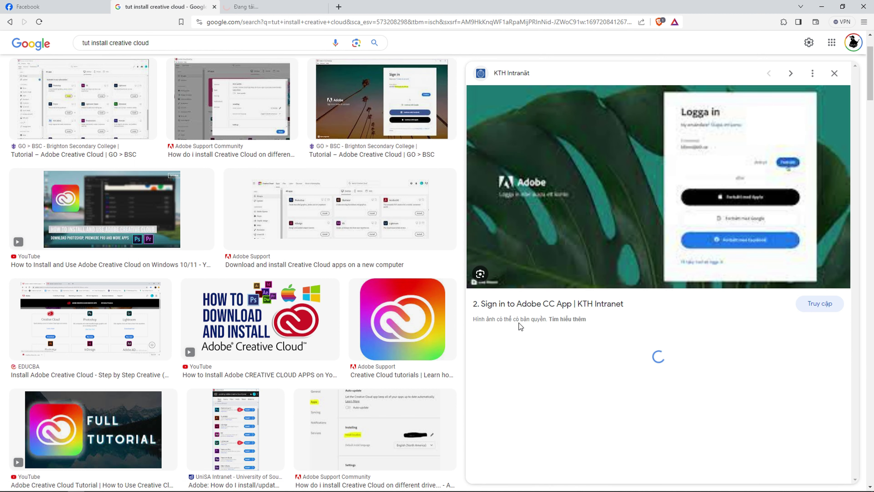
pyautogui.click(596, 305)
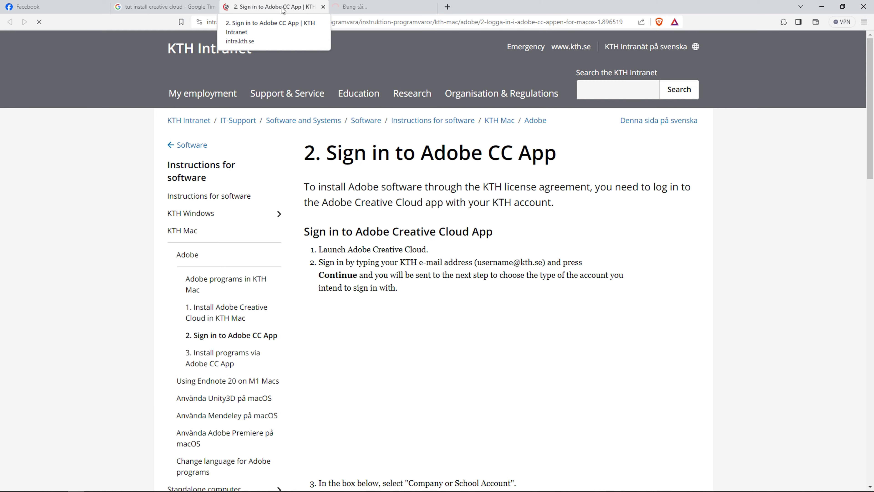
pyautogui.click(433, 7)
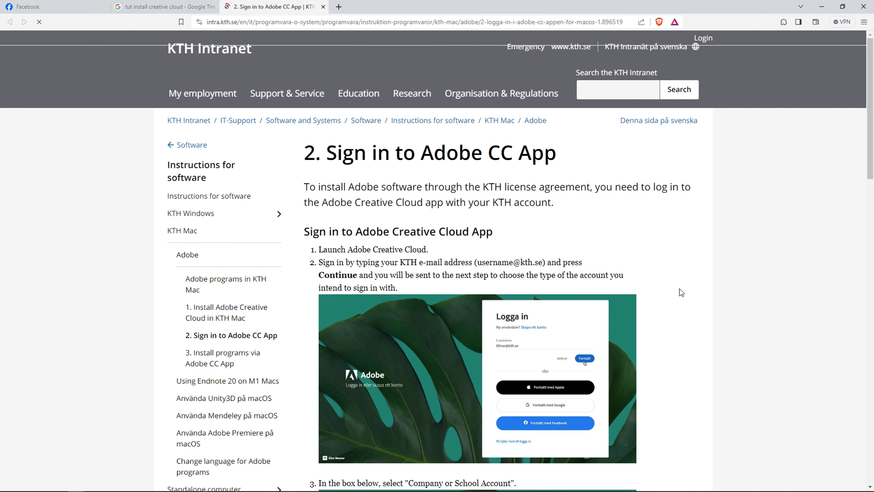
# Step: Read through the KTH instructions for signing in to the Adobe Creative Cloud app and close that page
pyautogui.scroll(-10, 681, 292)
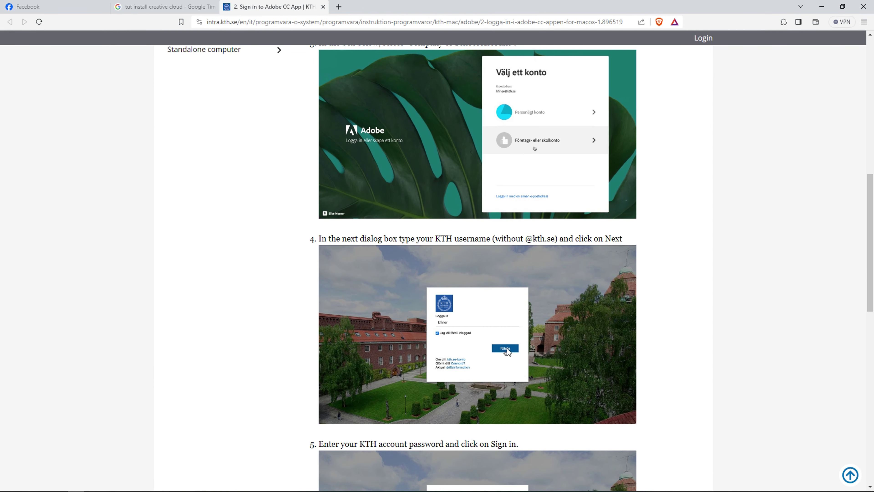
pyautogui.scroll(-10, 506, 347)
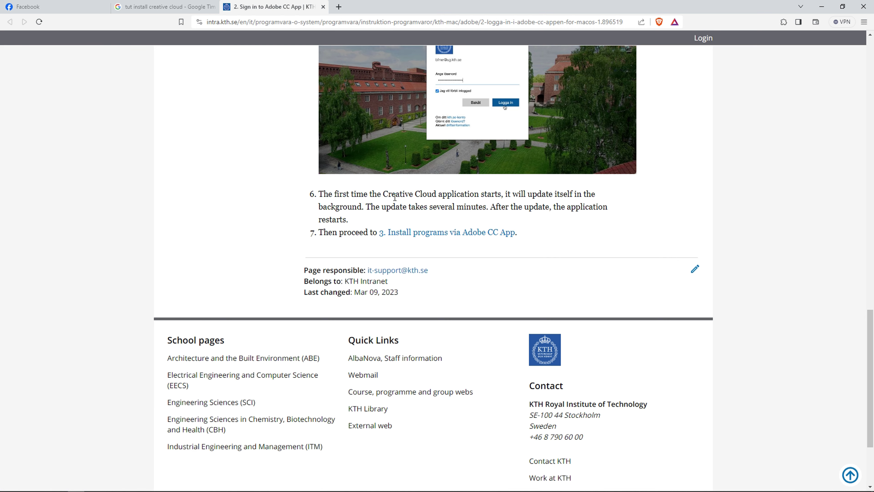
pyautogui.scroll(-3, 394, 197)
pyautogui.scroll(12, 394, 197)
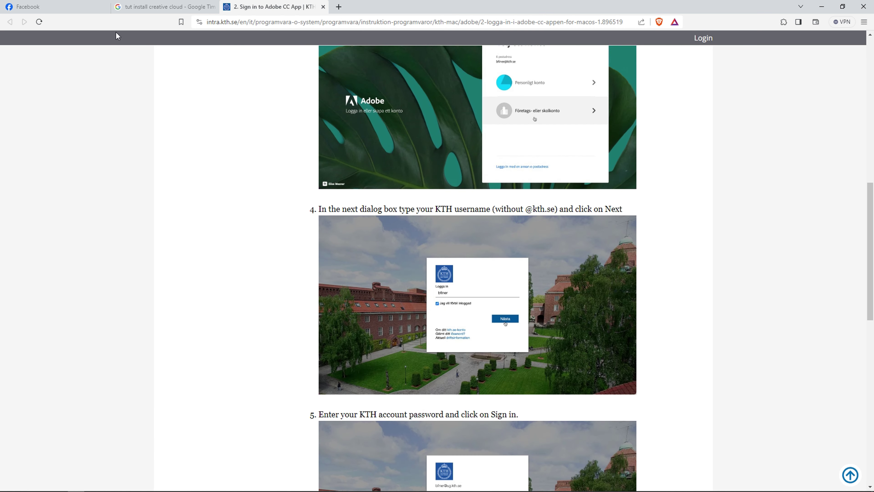
pyautogui.click(322, 7)
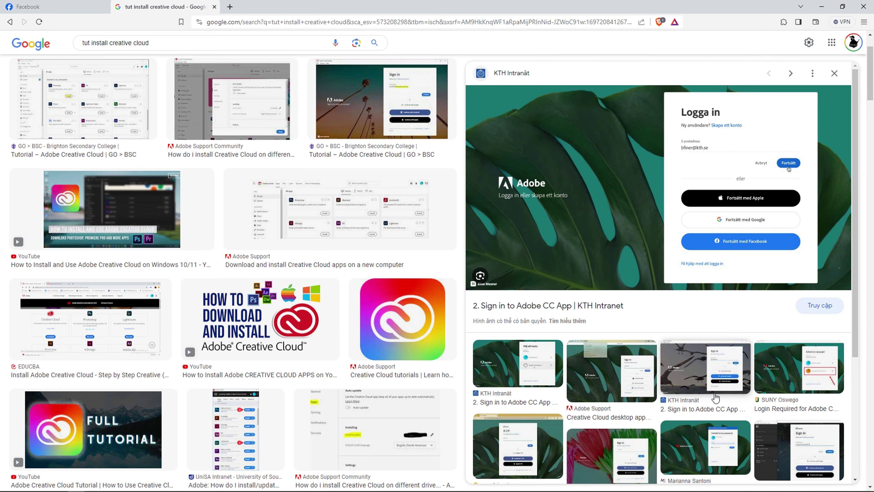
# Step: Find the YouTube video "How to reset Adobe Creative Cloud account password" among the related images and open it
pyautogui.scroll(-4, 612, 403)
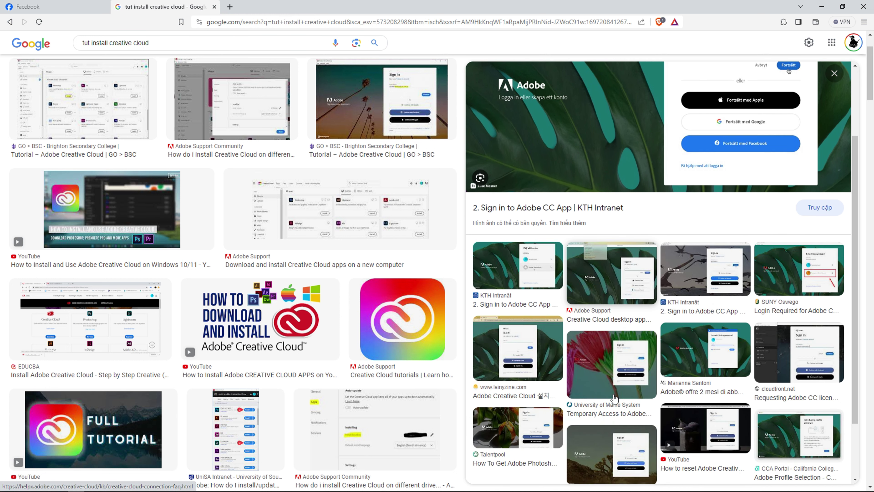
pyautogui.scroll(-1, 614, 398)
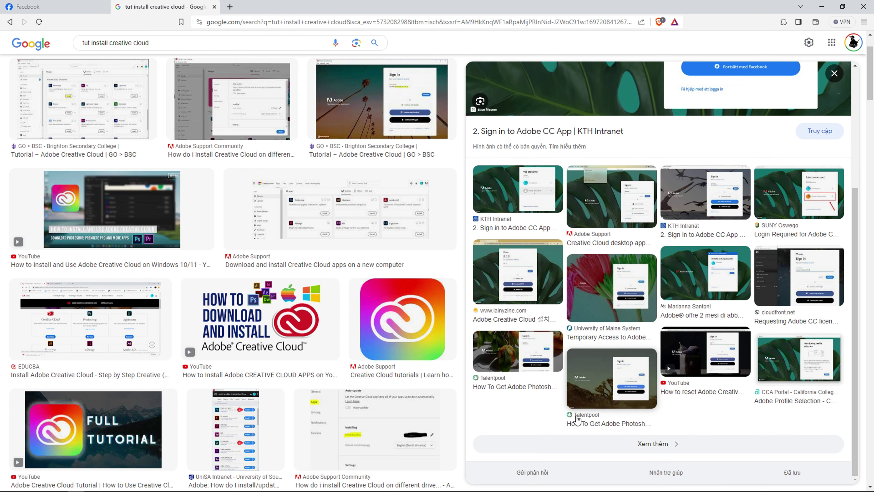
pyautogui.click(691, 391)
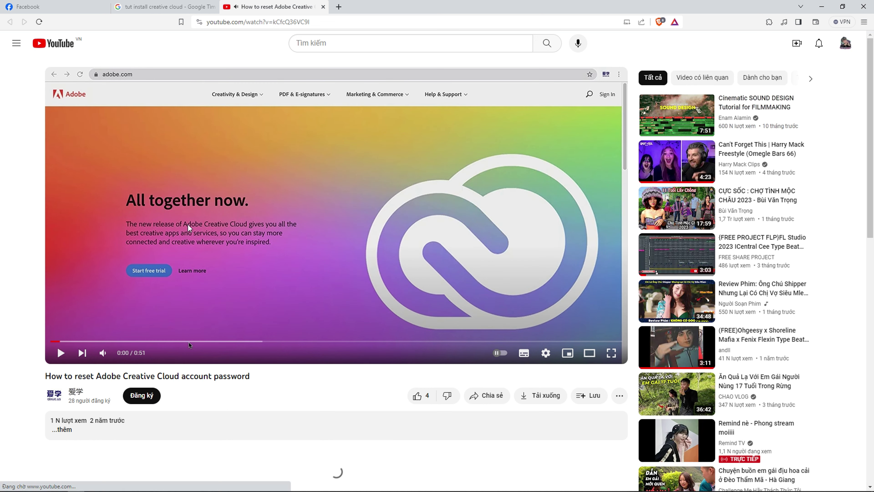
# Step: Go to the signed-in account's own YouTube channel and pause its featured Stability Matrix video
pyautogui.click(848, 46)
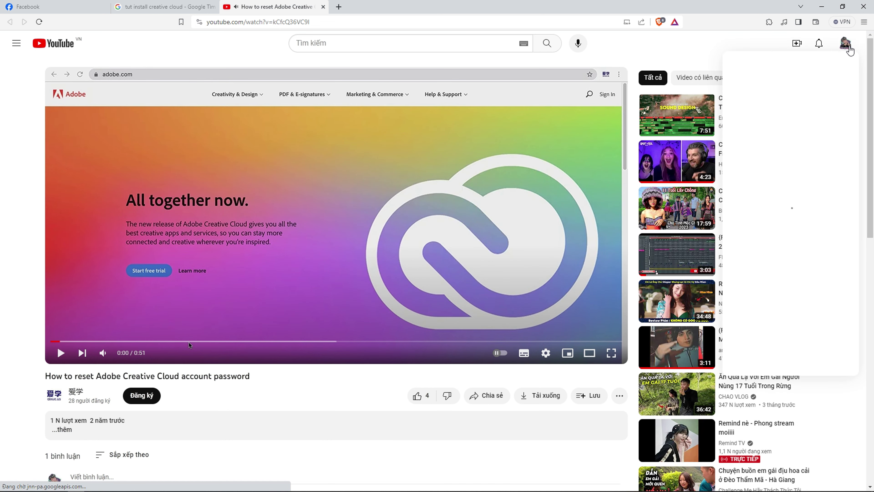
pyautogui.click(770, 113)
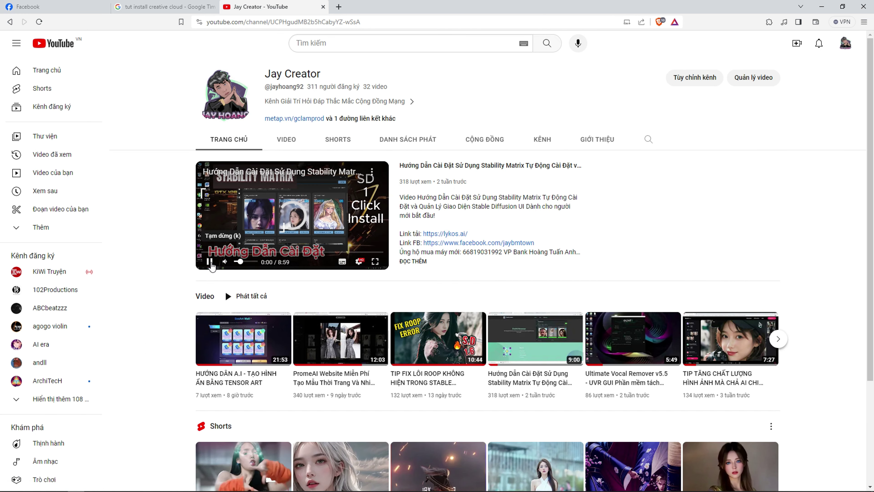
pyautogui.click(210, 261)
pyautogui.scroll(-4, 645, 305)
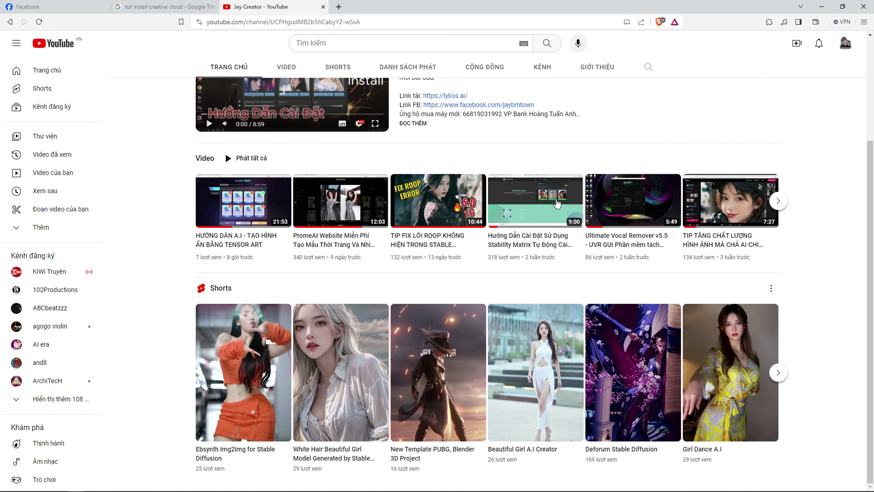
# Step: Open the channel's "[HOT] THUỐC TIÊN" Photoshop Beta installation video and move playback to about 0:32
pyautogui.click(780, 206)
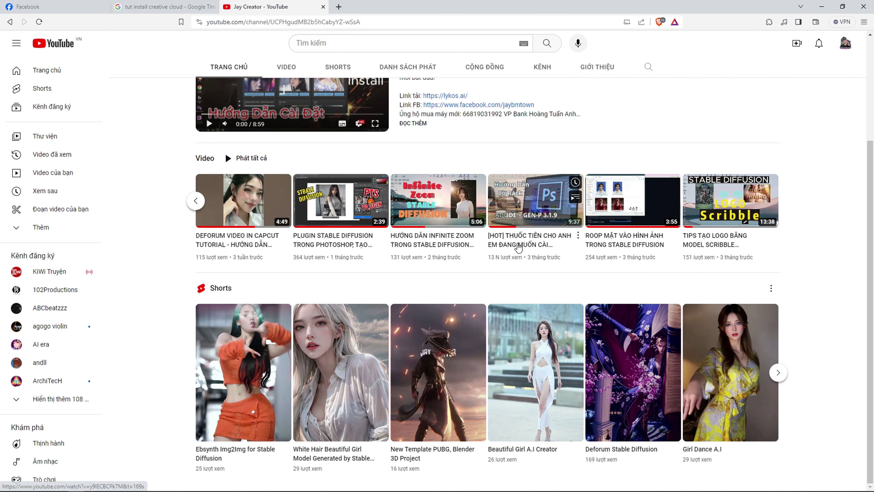
pyautogui.click(496, 242)
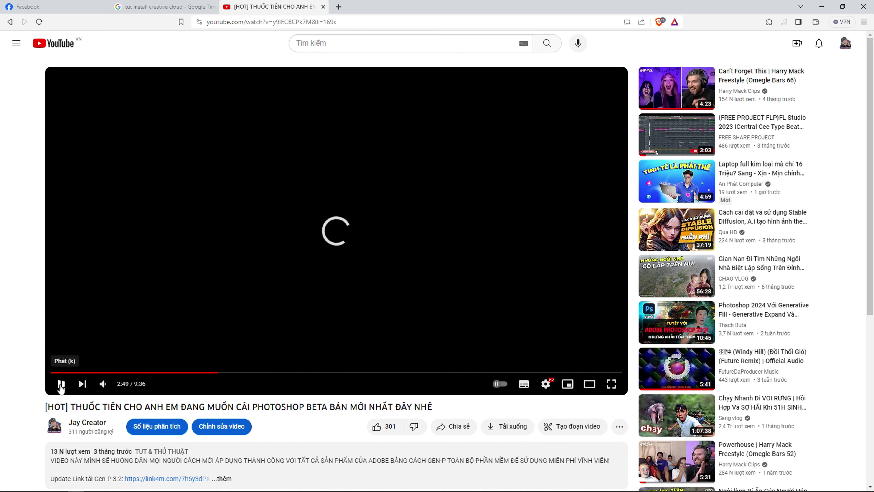
pyautogui.scroll(-4, 273, 415)
pyautogui.scroll(4, 292, 249)
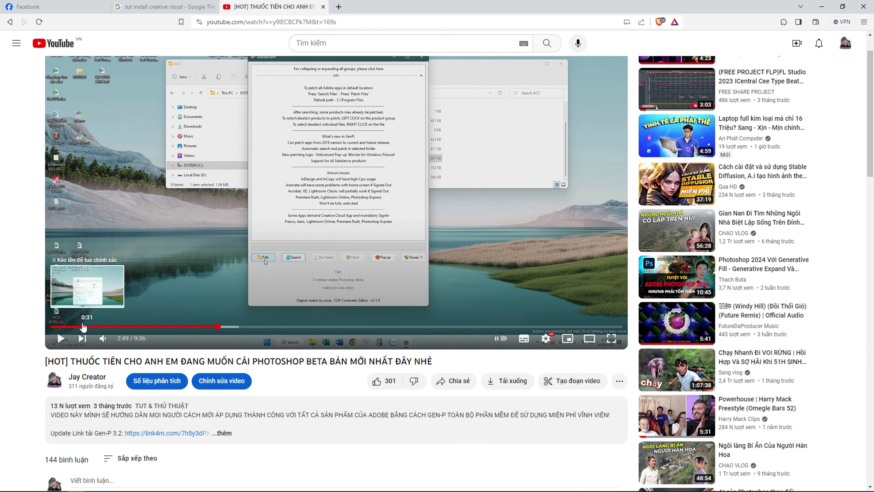
pyautogui.click(83, 326)
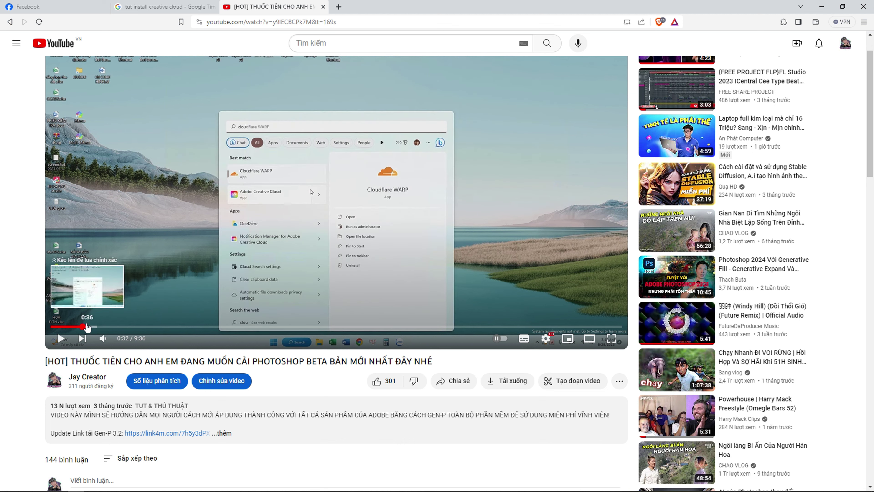
# Step: Skim the Photoshop Beta installation video for its Creative Cloud part and move playback to about 1:57
pyautogui.moveTo(87, 328); pyautogui.dragTo(67, 330)
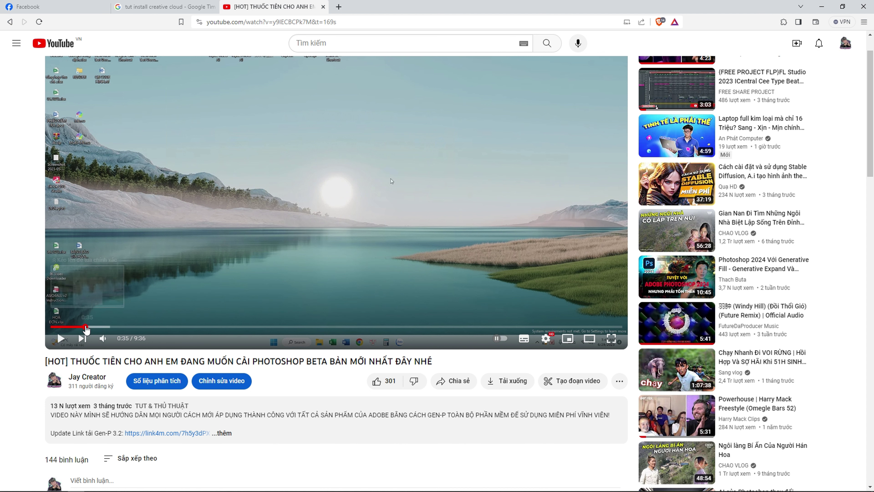
pyautogui.click(85, 327)
pyautogui.click(98, 327)
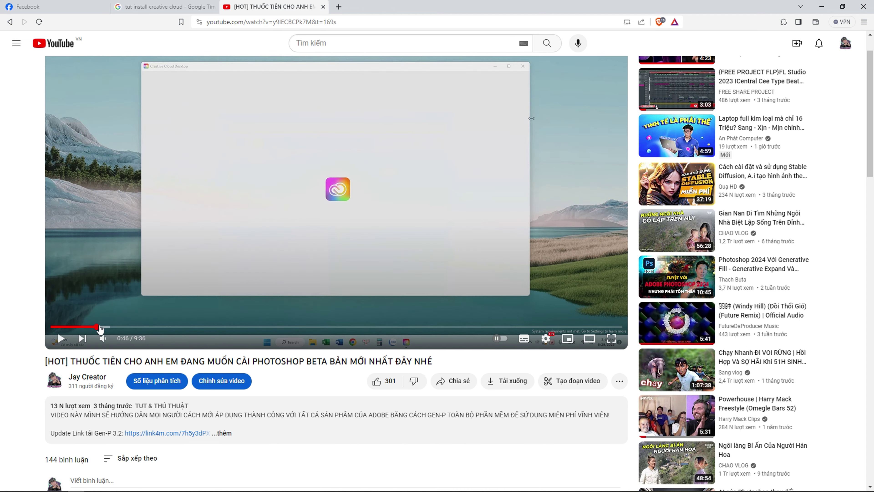
pyautogui.click(117, 327)
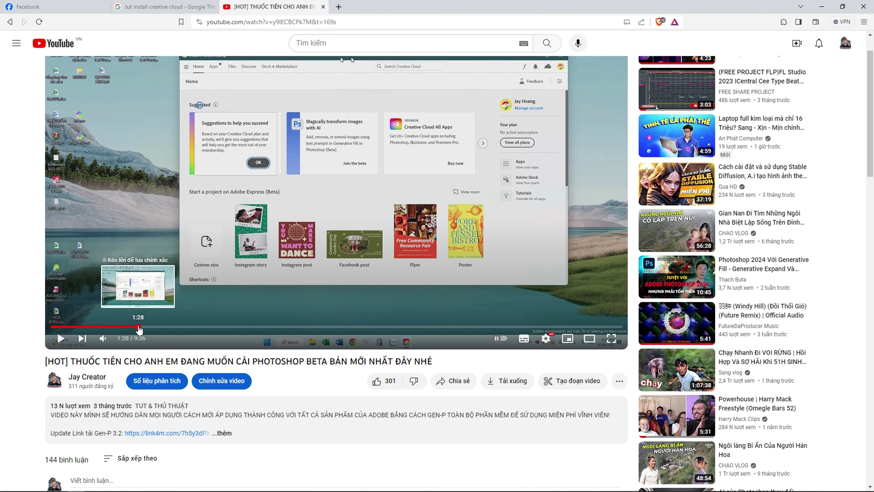
pyautogui.click(138, 327)
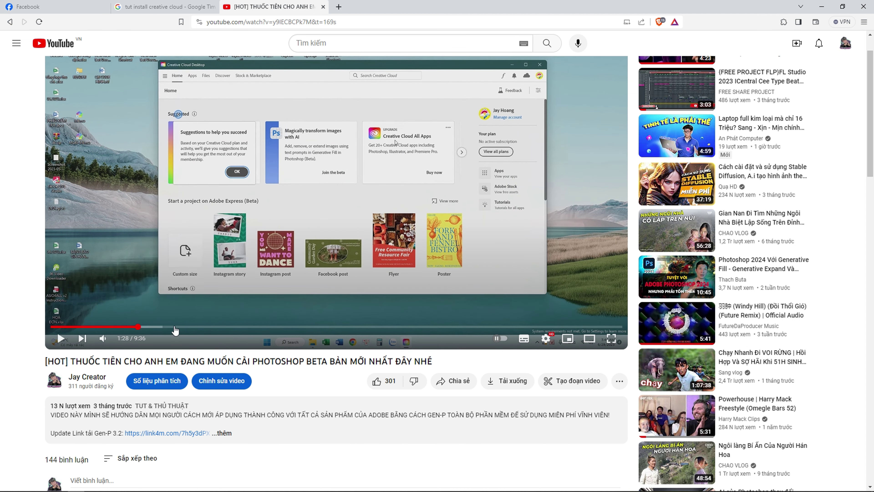
pyautogui.click(259, 327)
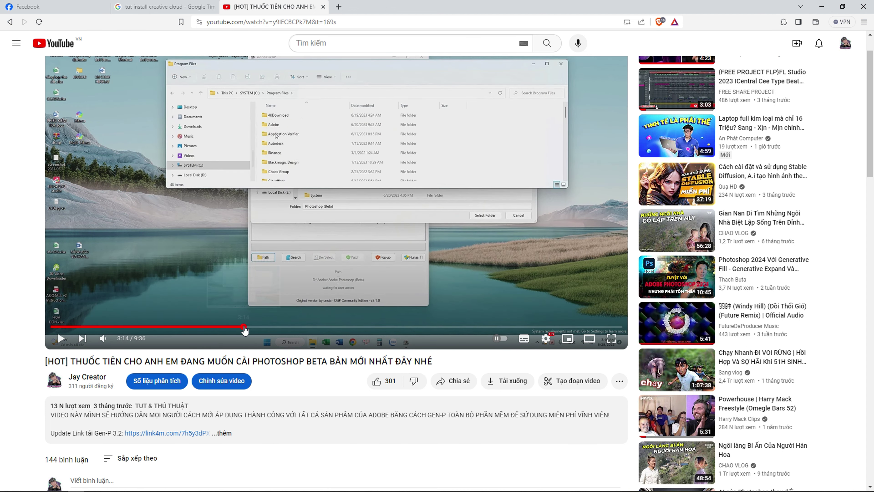
pyautogui.click(213, 327)
pyautogui.click(177, 327)
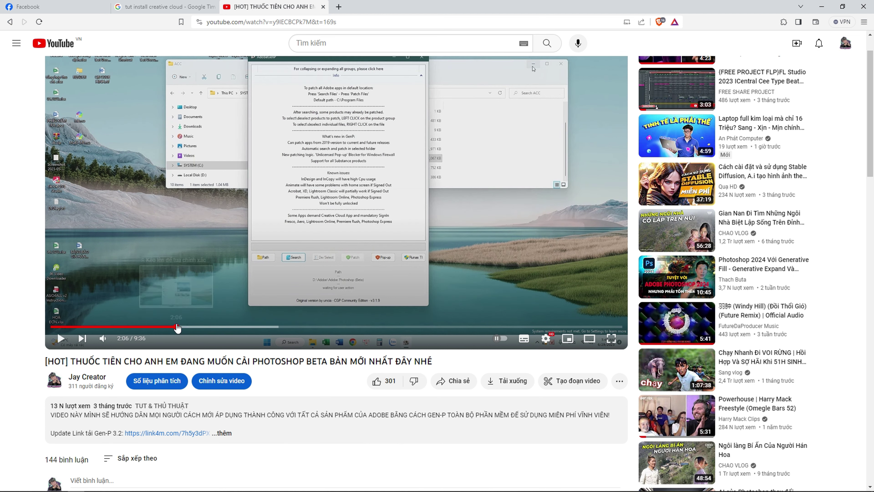
pyautogui.click(167, 327)
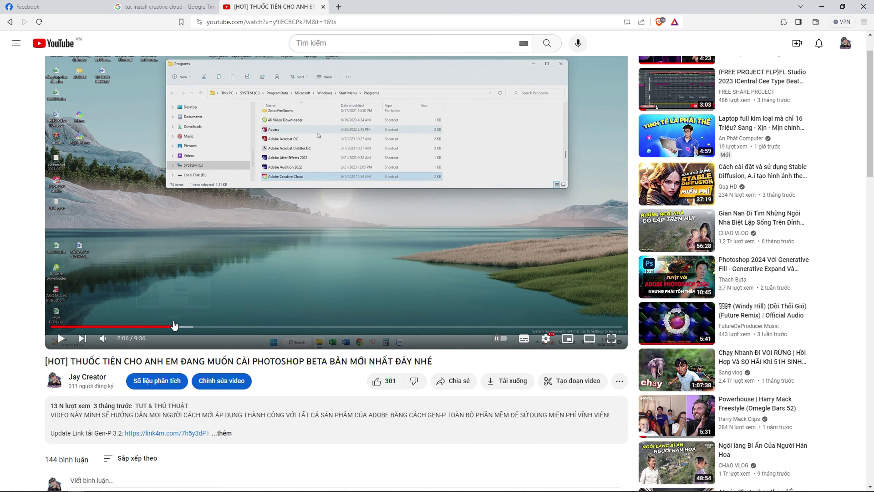
# Step: Search YouTube for "how to install creative cloud"
pyautogui.click(335, 43)
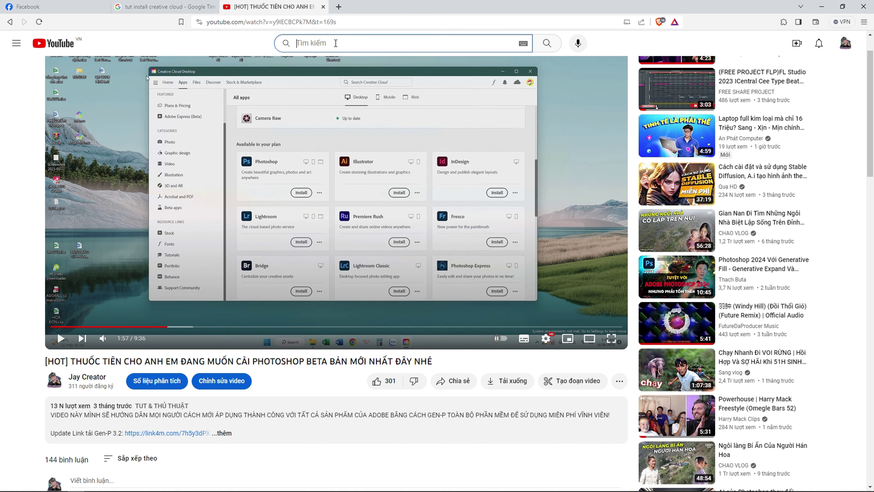
pyautogui.write('how ')
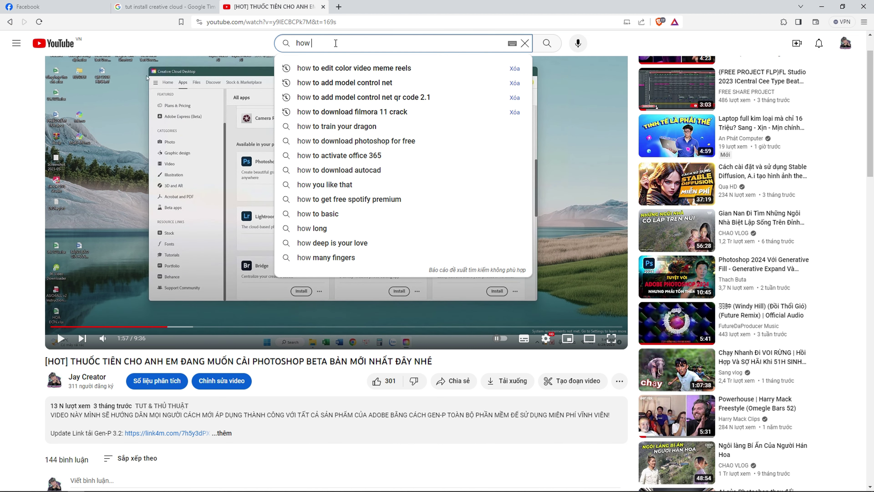
pyautogui.write('to inse')
pyautogui.press('BackSpace')
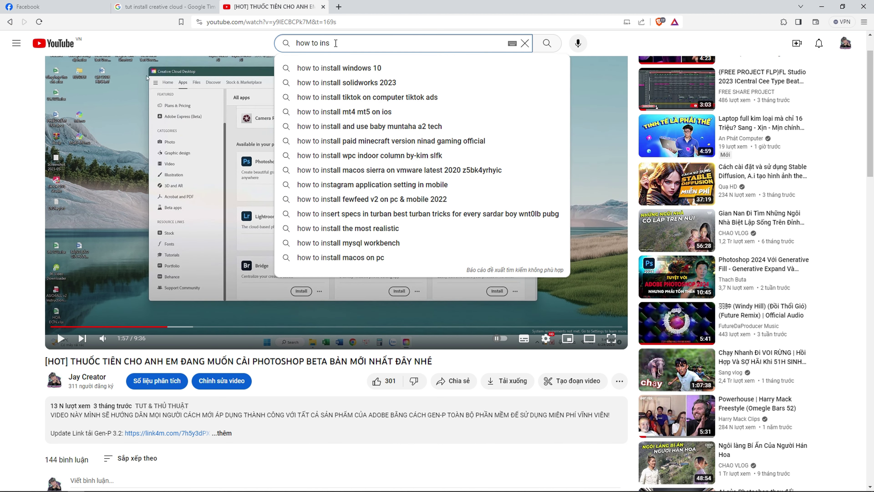
pyautogui.write('tall ')
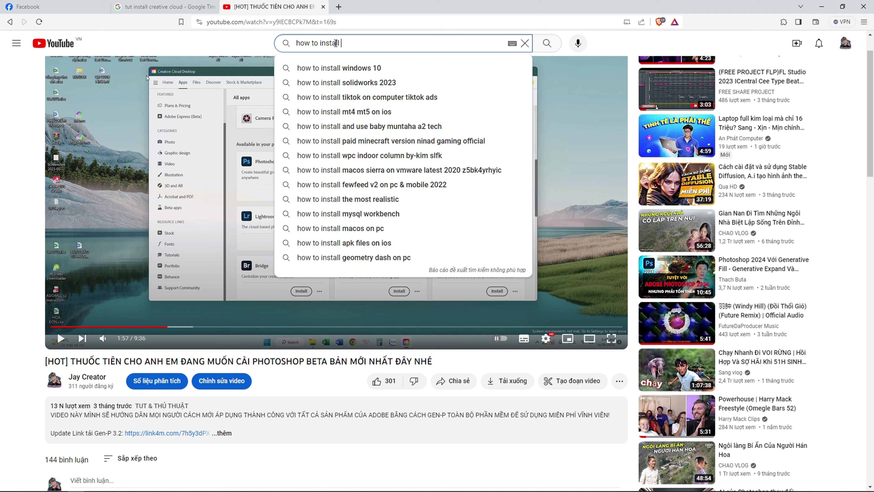
pyautogui.write('creati')
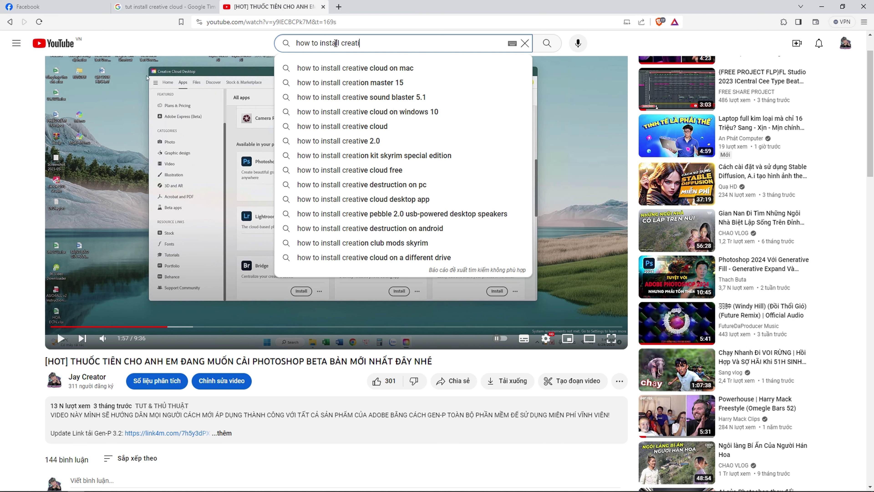
pyautogui.write('ve')
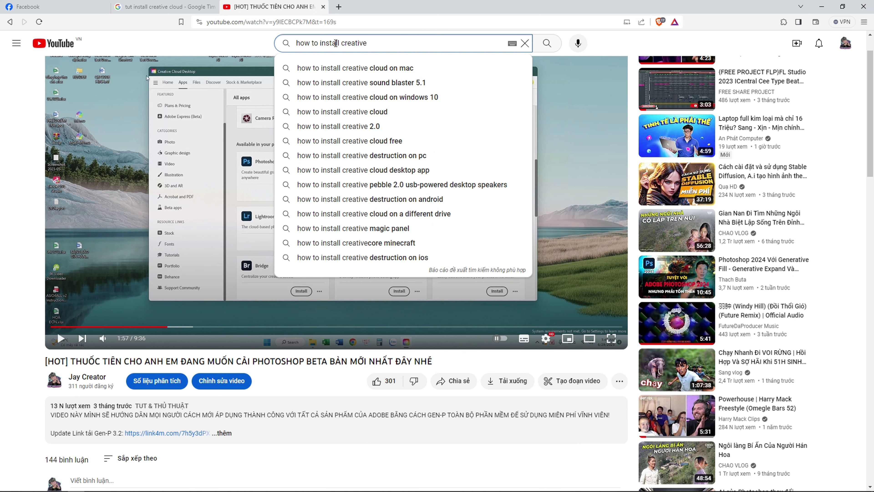
pyautogui.press('Down')
pyautogui.press('Down')
pyautogui.press('Down')
pyautogui.press('Down')
pyautogui.press('Return')
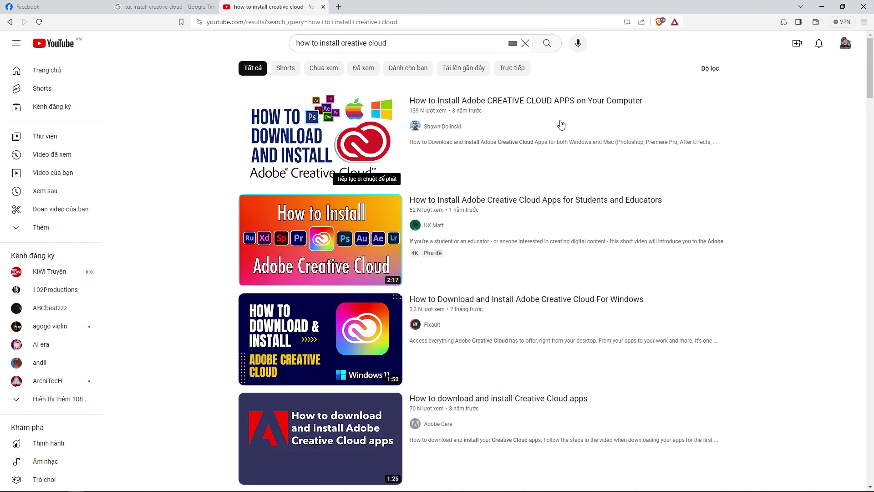
# Step: Open "How to Download and Install Adobe Creative Cloud For Windows", mute and pause it, and skim it up to about 0:48
pyautogui.click(492, 301)
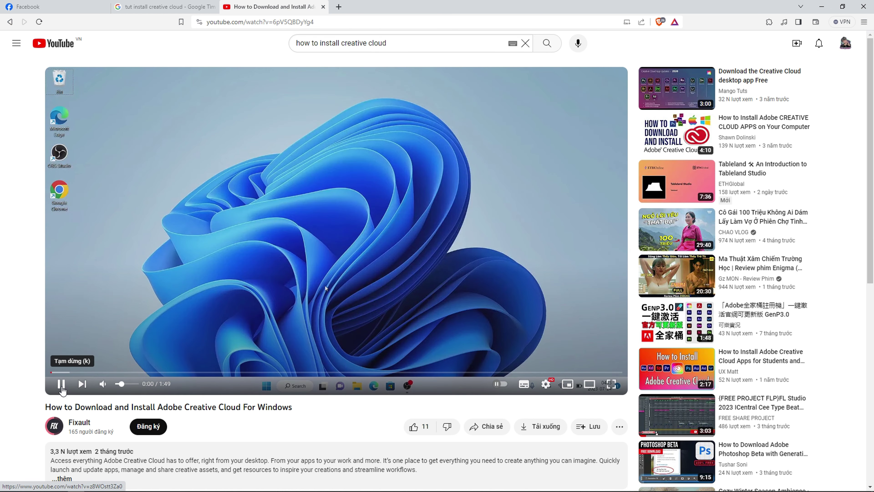
pyautogui.click(101, 379)
pyautogui.click(103, 372)
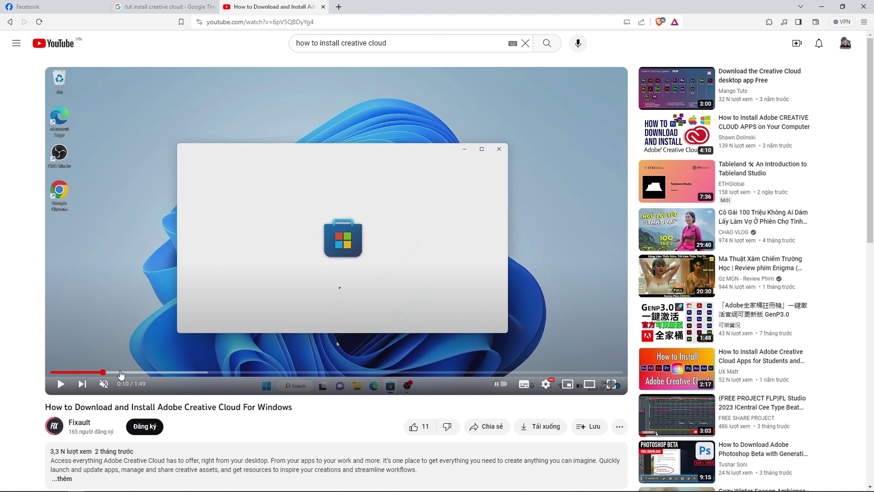
pyautogui.click(147, 372)
pyautogui.click(176, 372)
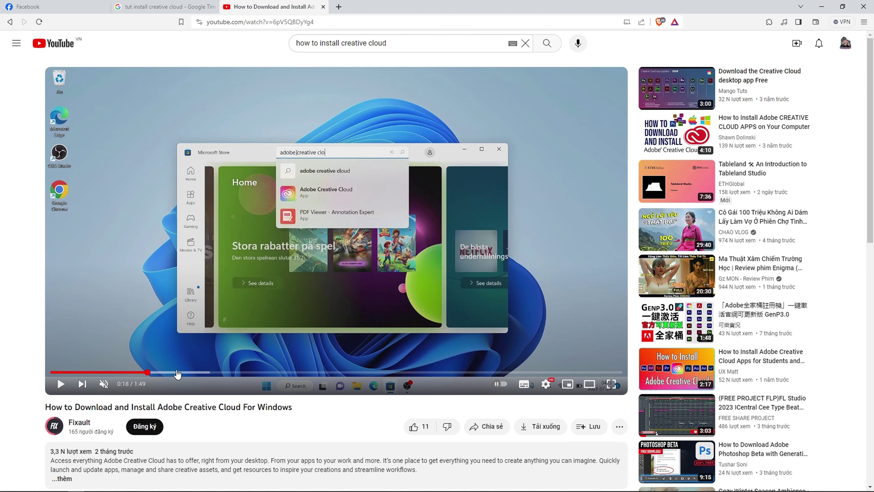
pyautogui.click(209, 372)
pyautogui.click(272, 372)
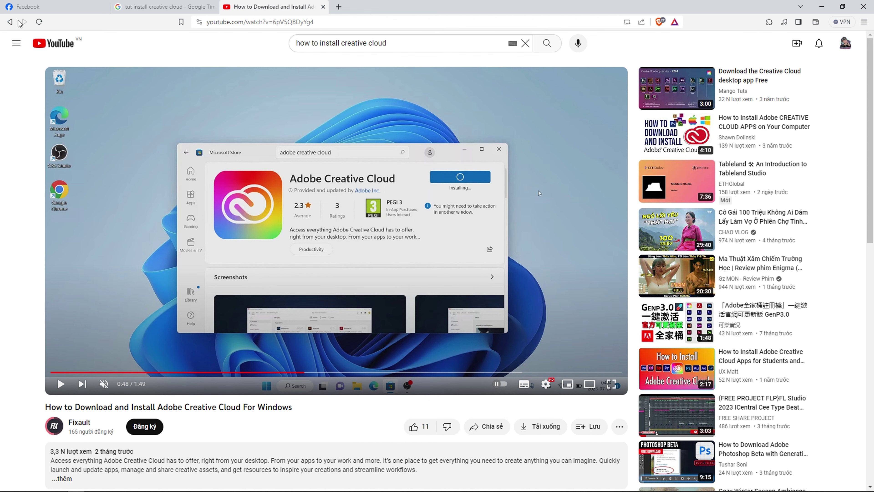
# Step: Return to the search results and open the video "How to Install Adobe CREATIVE CLOUD APPS on Your Computer in 2023"
pyautogui.click(10, 22)
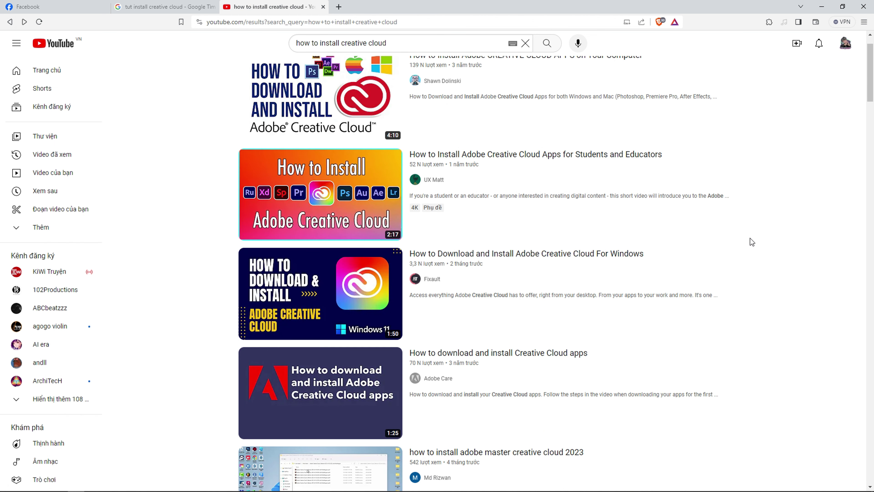
pyautogui.scroll(-4, 750, 238)
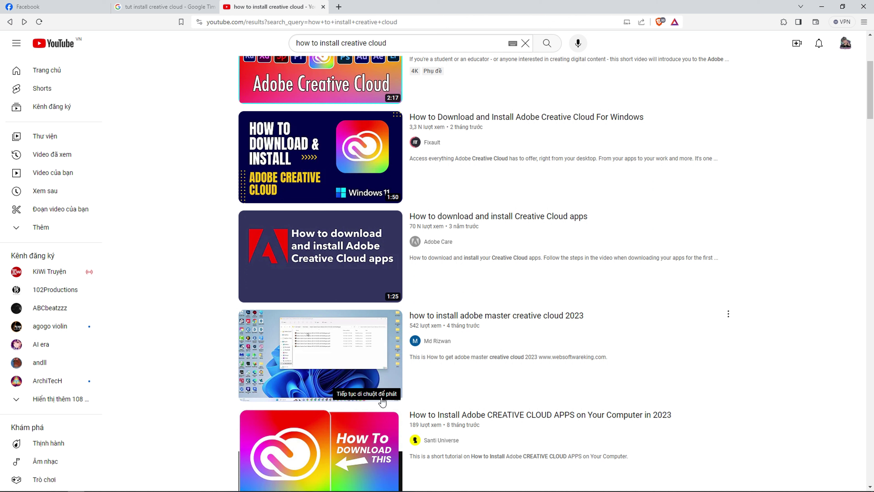
pyautogui.scroll(-3, 361, 370)
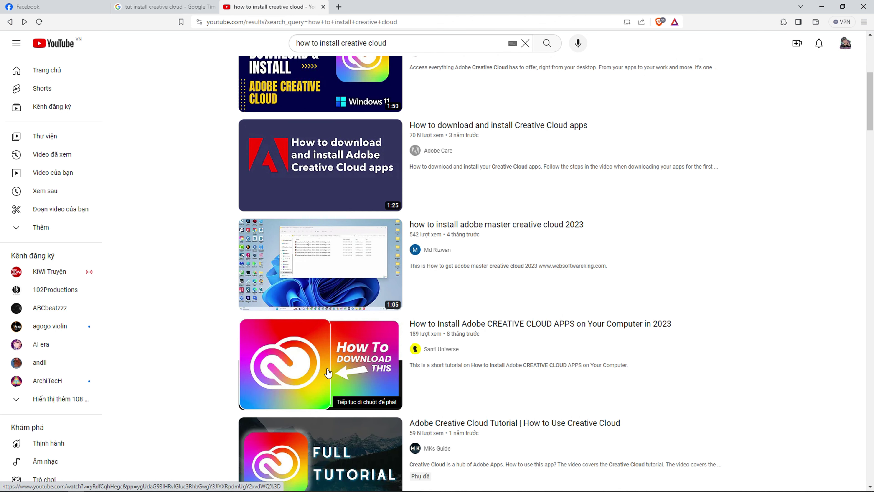
pyautogui.moveTo(336, 386)
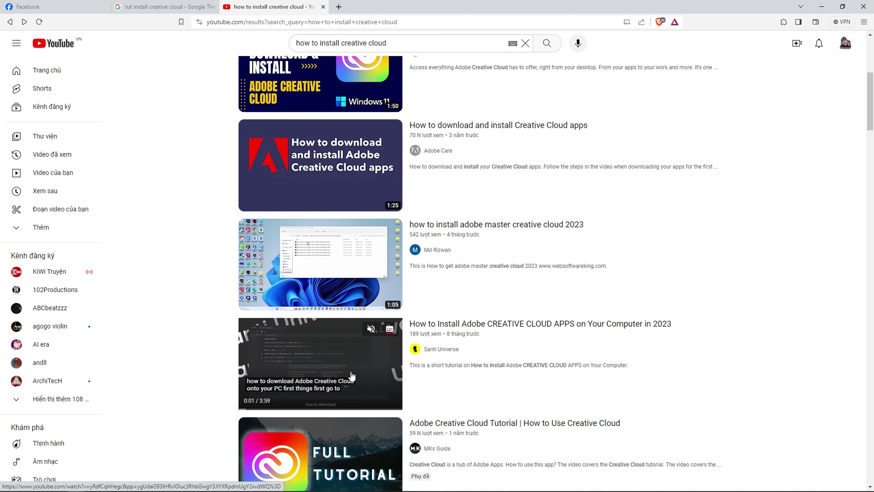
pyautogui.click(369, 367)
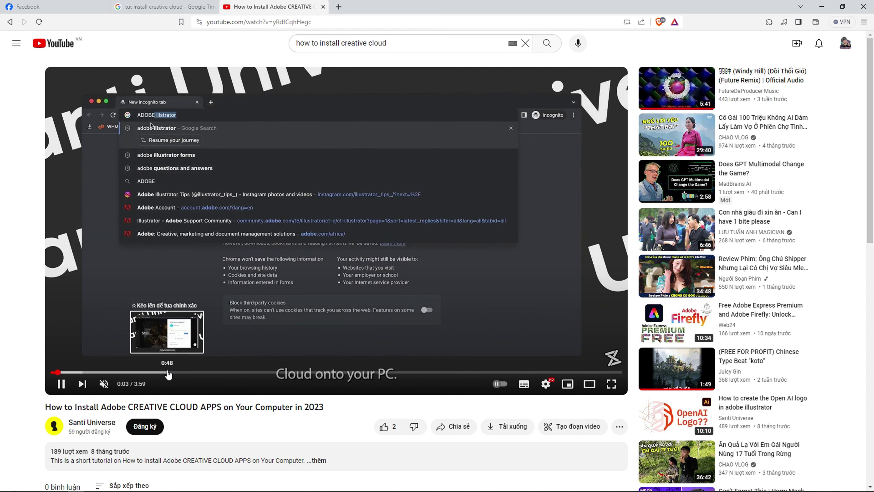
# Step: Skim the 2023 installation video to its Open Creative Cloud moment and pause it at about 1:03
pyautogui.click(168, 373)
pyautogui.click(171, 372)
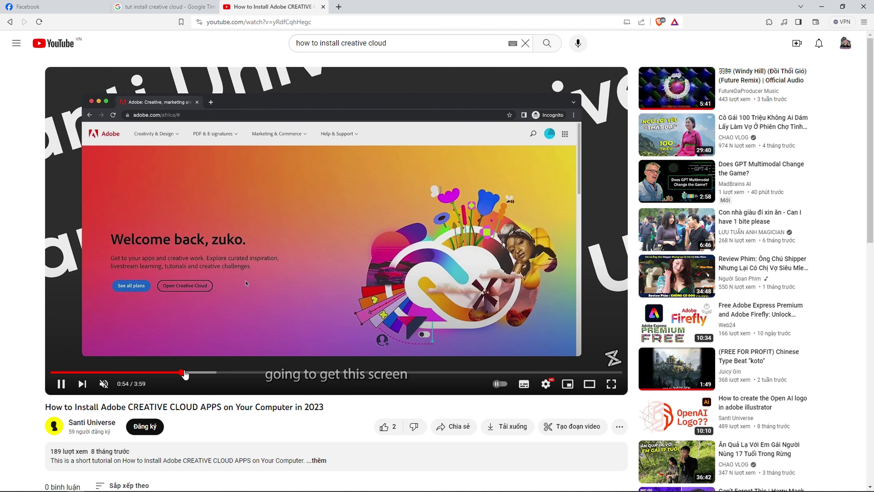
pyautogui.click(187, 373)
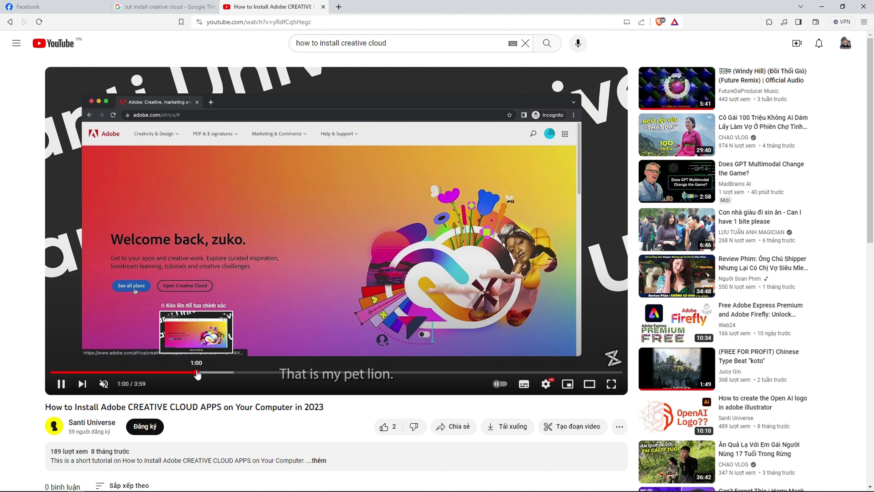
pyautogui.click(205, 373)
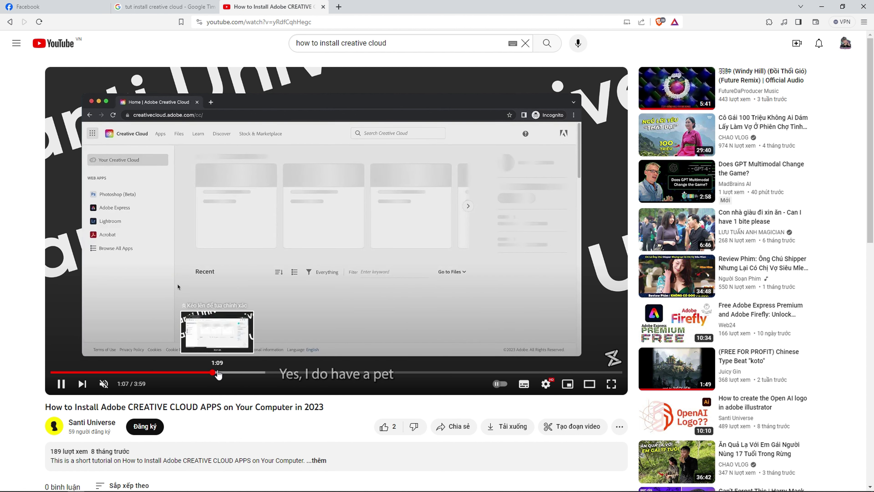
pyautogui.click(206, 373)
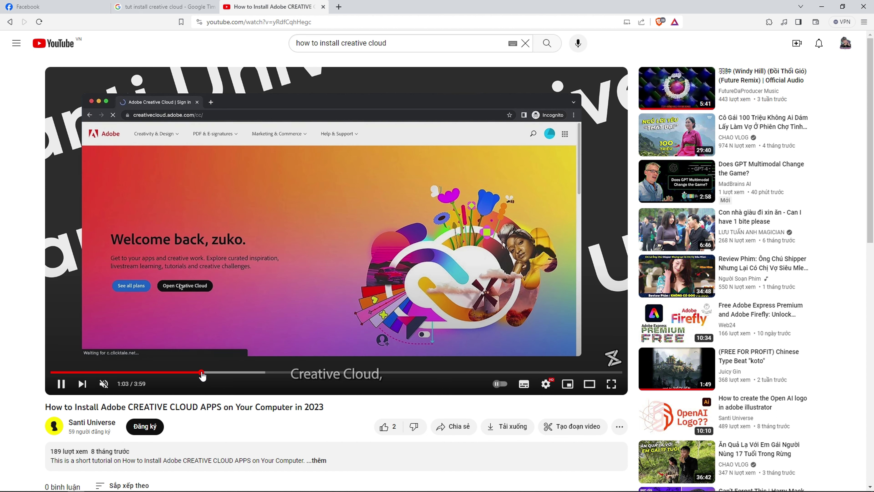
pyautogui.click(202, 373)
pyautogui.click(193, 373)
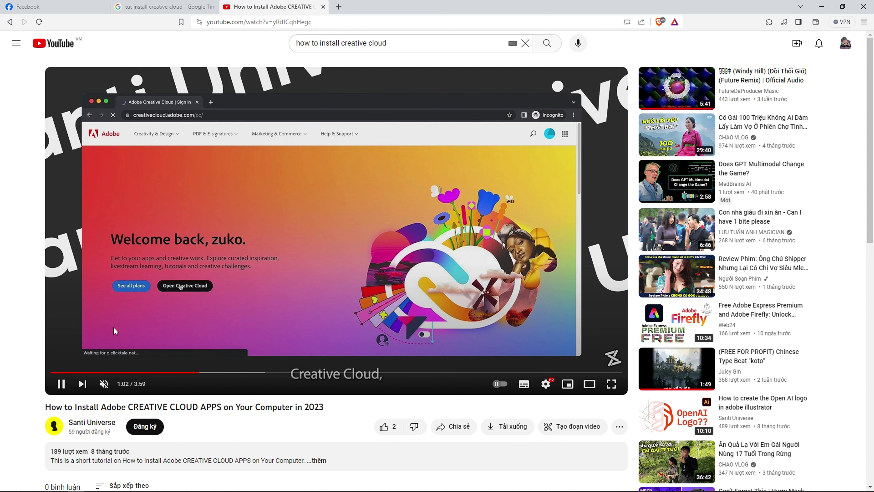
pyautogui.click(62, 384)
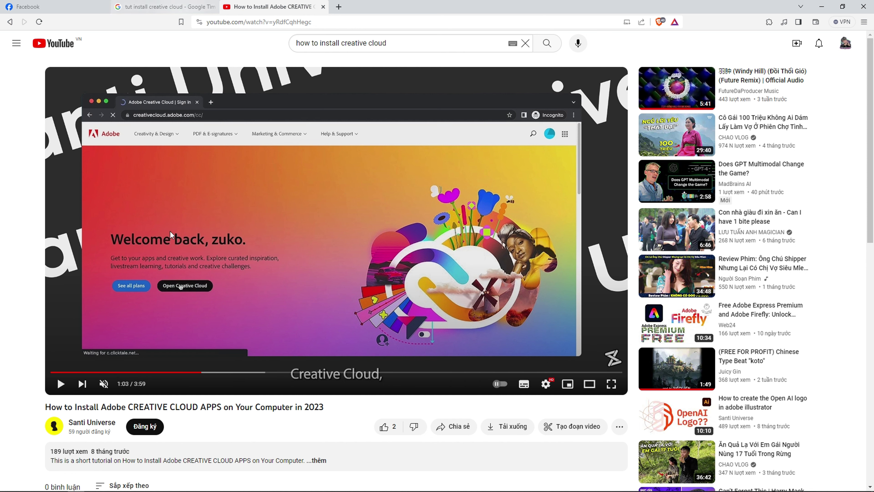
# Step: View the Adobe Genuine Service Alert picture in Photos and minimize the open windows to reach the desktop
pyautogui.click(127, 485)
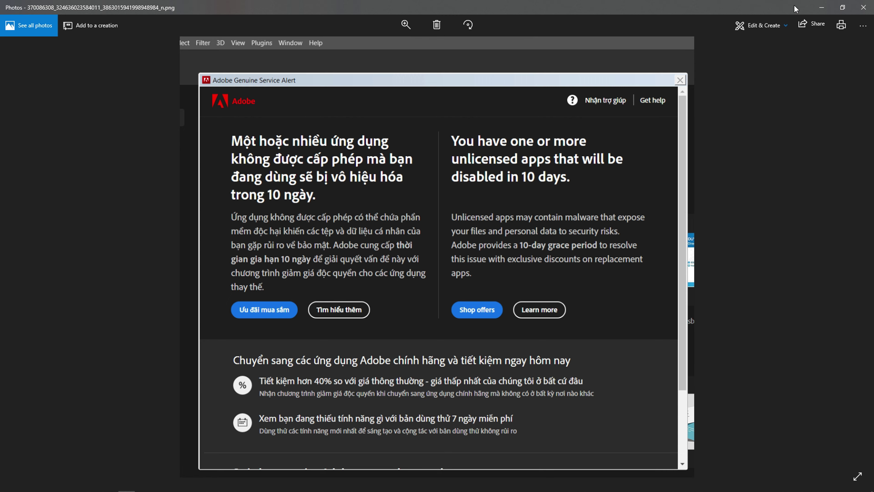
pyautogui.click(821, 8)
pyautogui.click(819, 7)
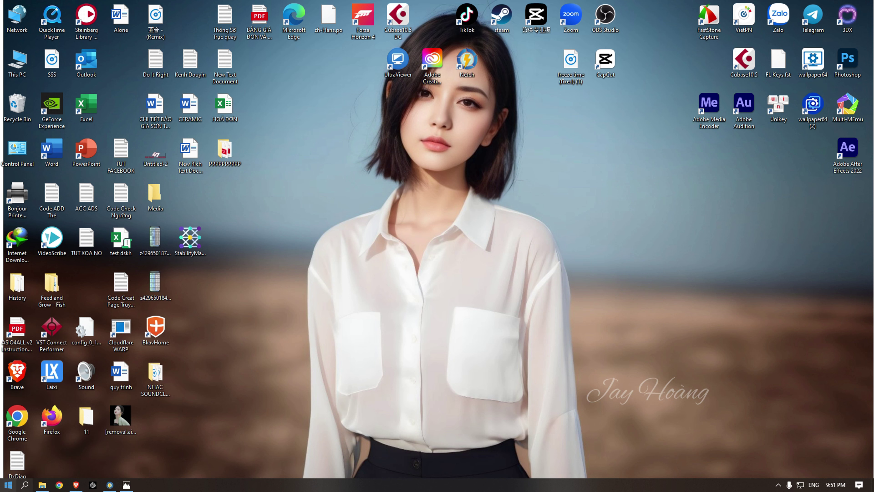
# Step: Open Apps & features in Windows Settings and expand the Adobe Creative Cloud entry in the installed apps list
pyautogui.click(9, 485)
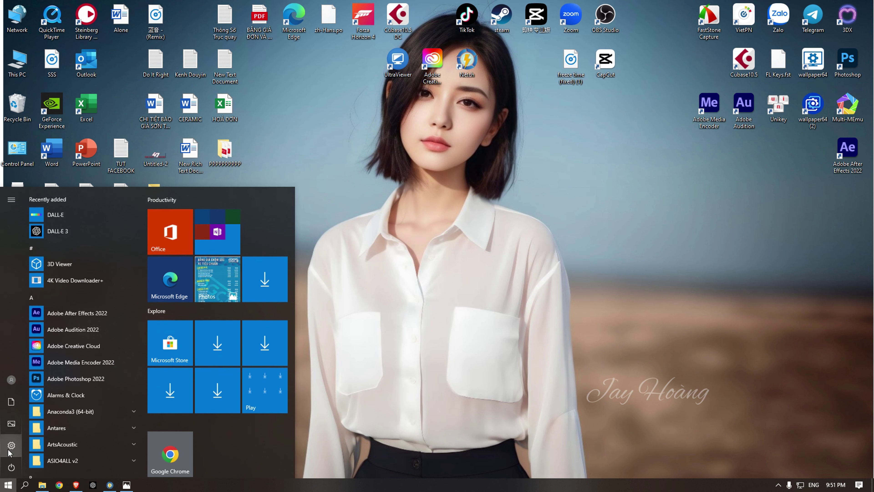
pyautogui.click(11, 452)
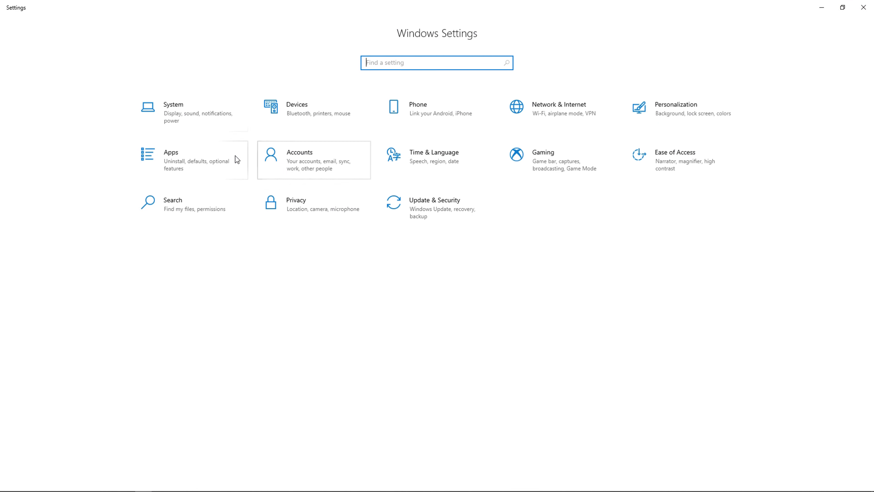
pyautogui.click(184, 165)
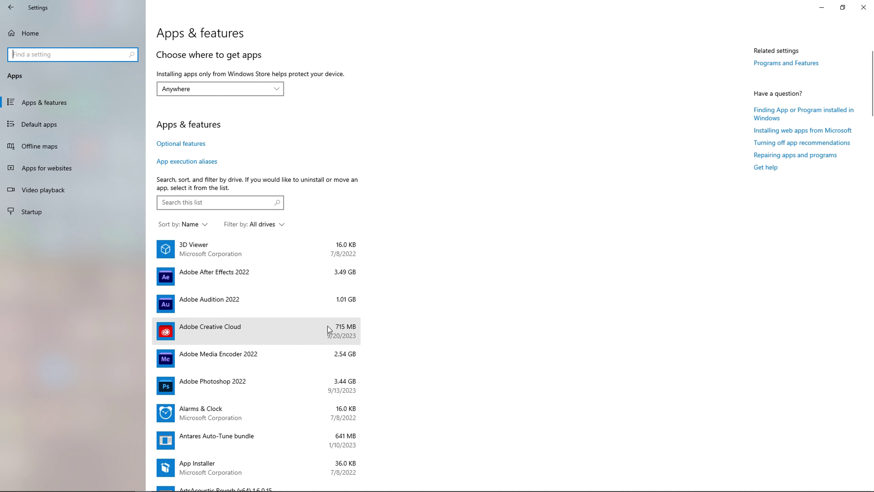
pyautogui.scroll(-2, 330, 330)
pyautogui.click(328, 257)
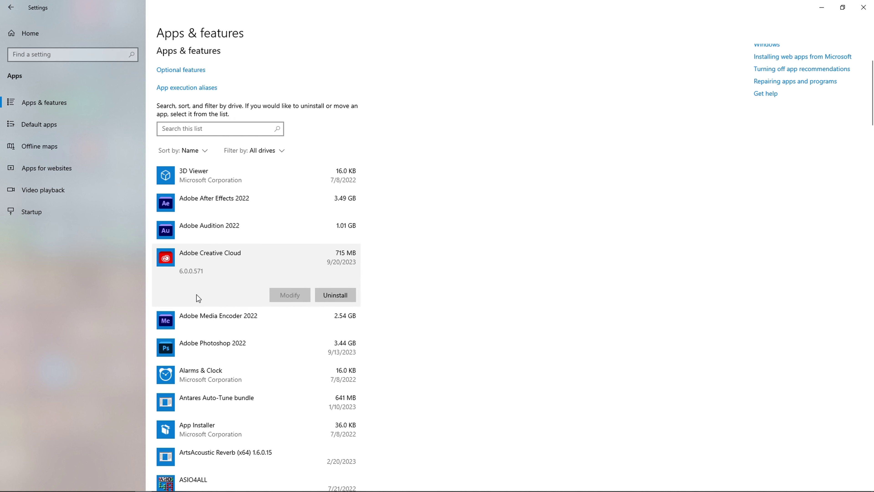
# Step: Close the Apps & features settings, review the Adobe Genuine Service Alert picture in Photos, and minimize it to return to the desktop
pyautogui.click(263, 318)
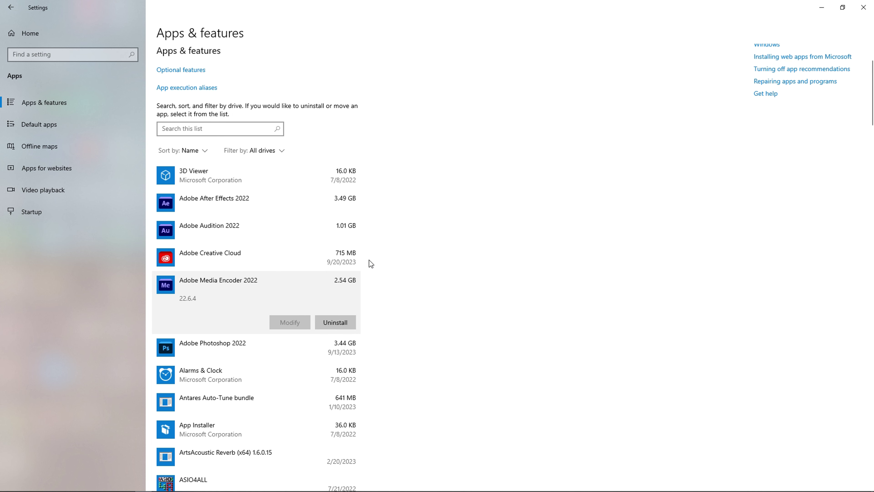
pyautogui.click(863, 7)
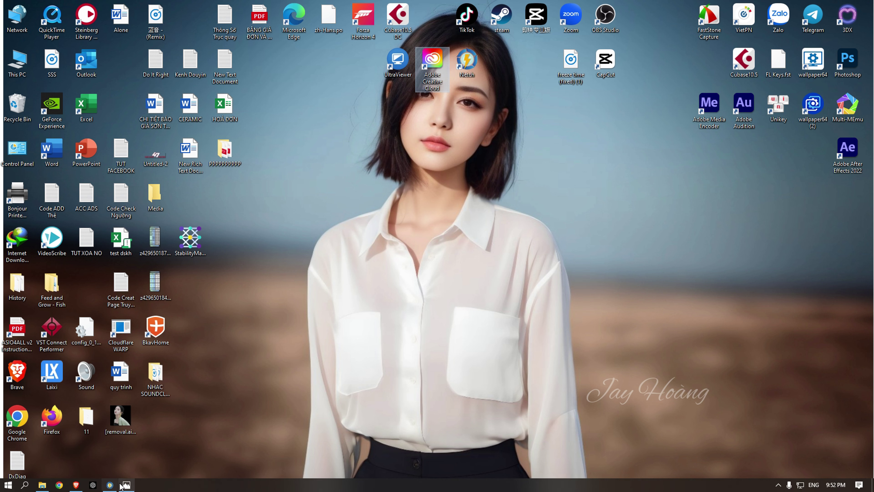
pyautogui.click(118, 485)
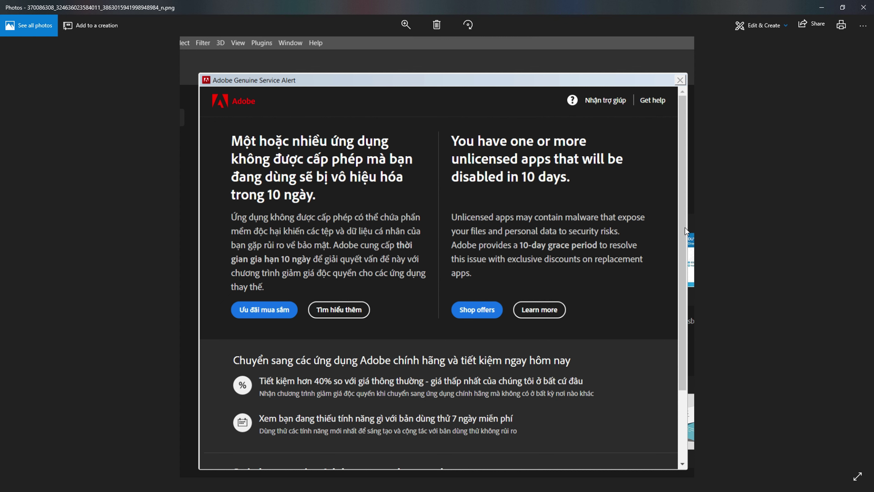
pyautogui.click(821, 7)
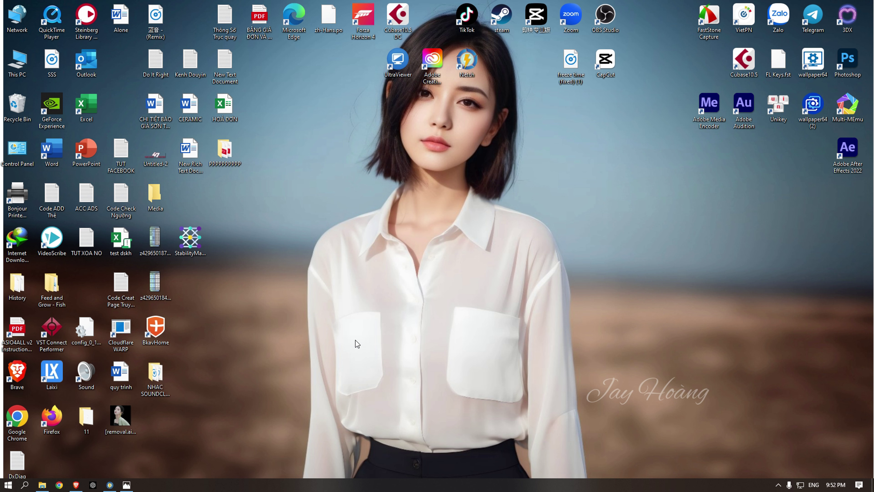
pyautogui.click(127, 485)
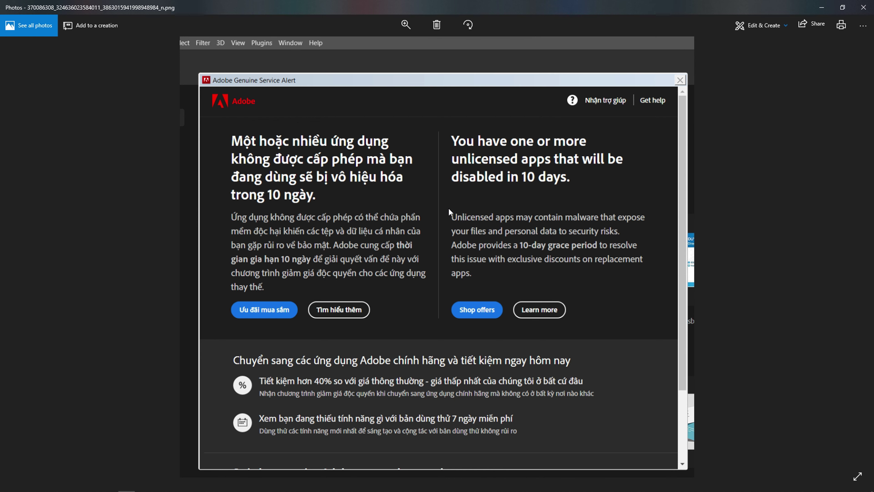
pyautogui.click(821, 8)
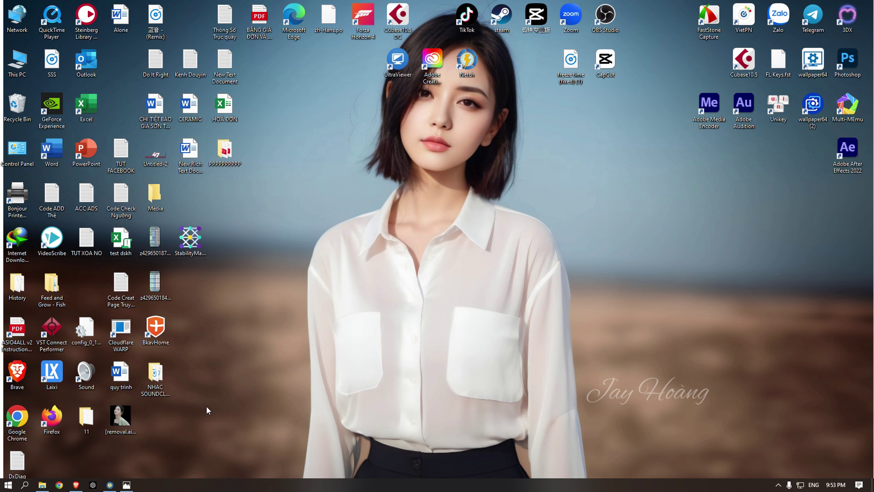
# Step: Search Windows for "fire", open Windows Defender Firewall with Advanced Security, and show its Outbound Rules
pyautogui.click(24, 486)
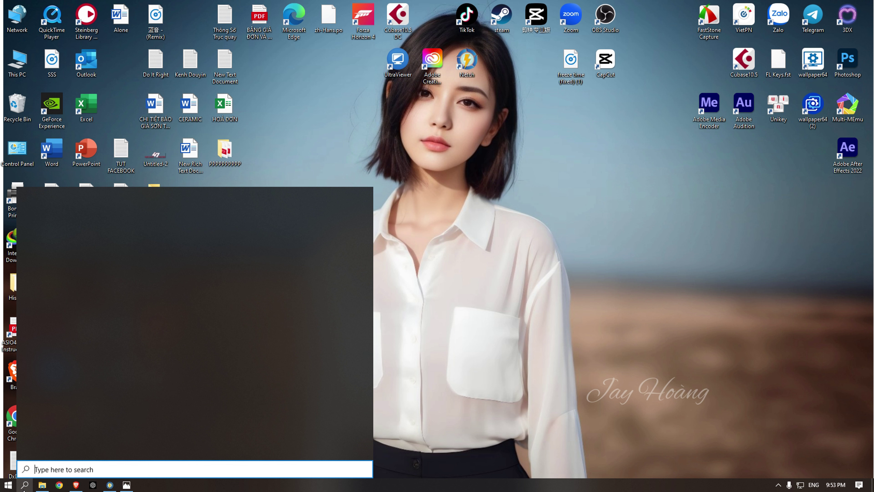
pyautogui.click(468, 309)
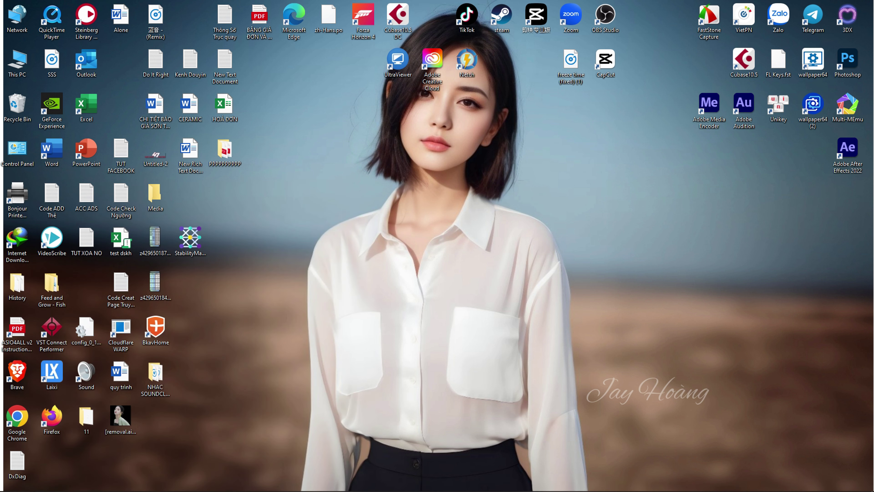
pyautogui.click(24, 485)
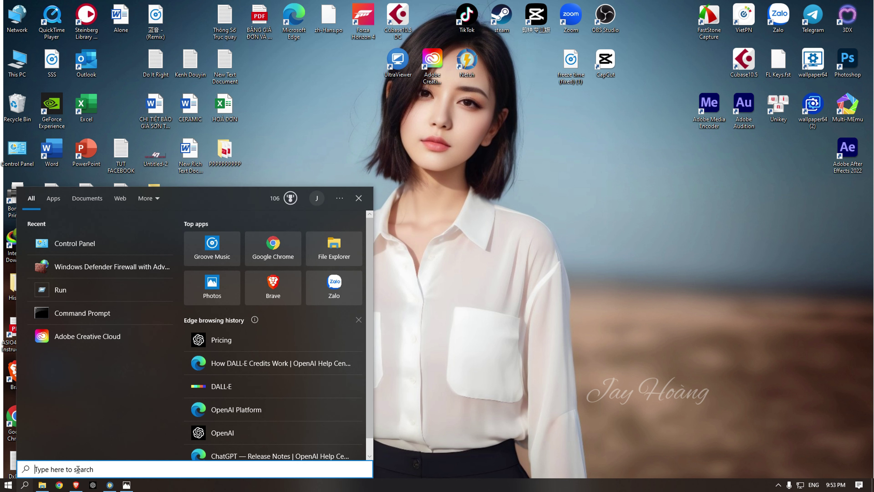
pyautogui.write('fire')
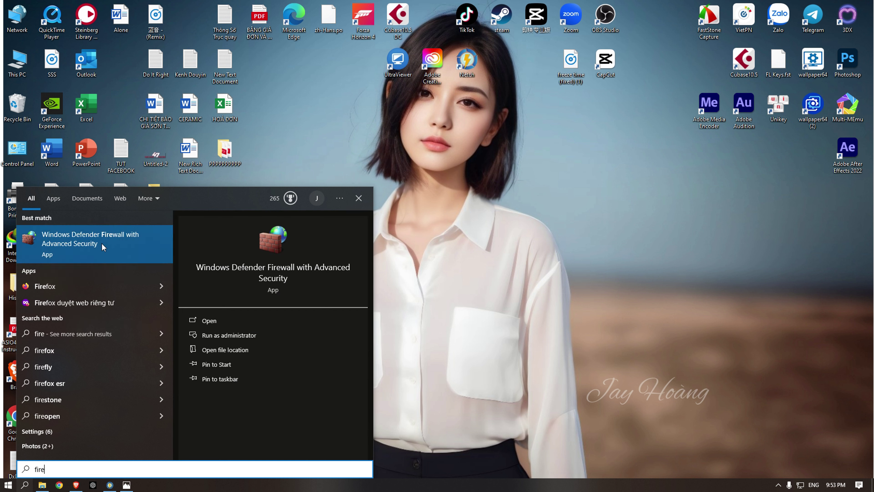
pyautogui.click(90, 246)
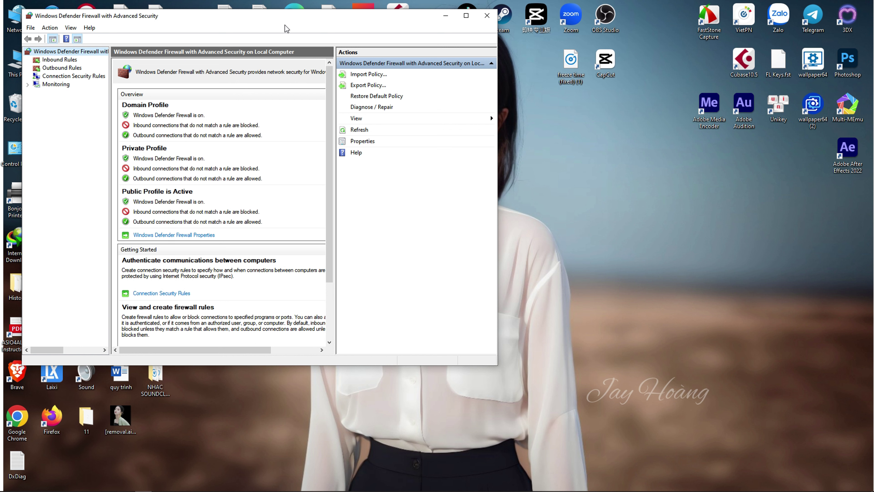
pyautogui.moveTo(365, 18); pyautogui.dragTo(488, 17)
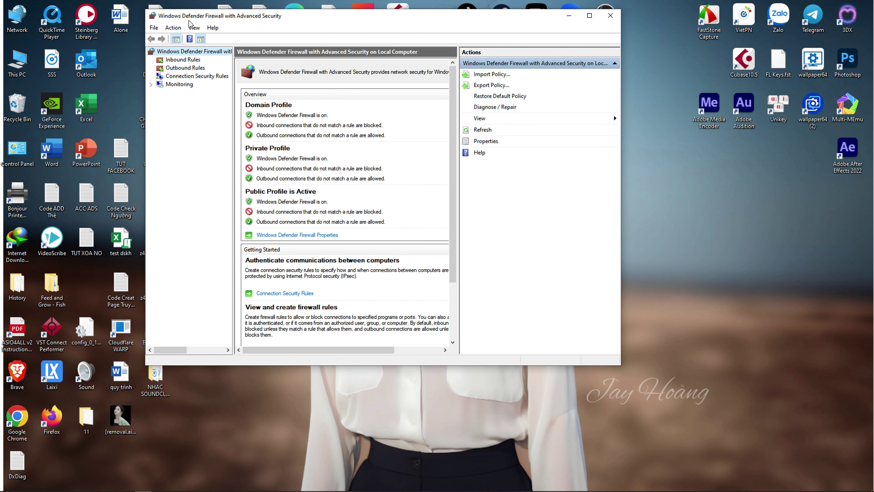
pyautogui.click(193, 69)
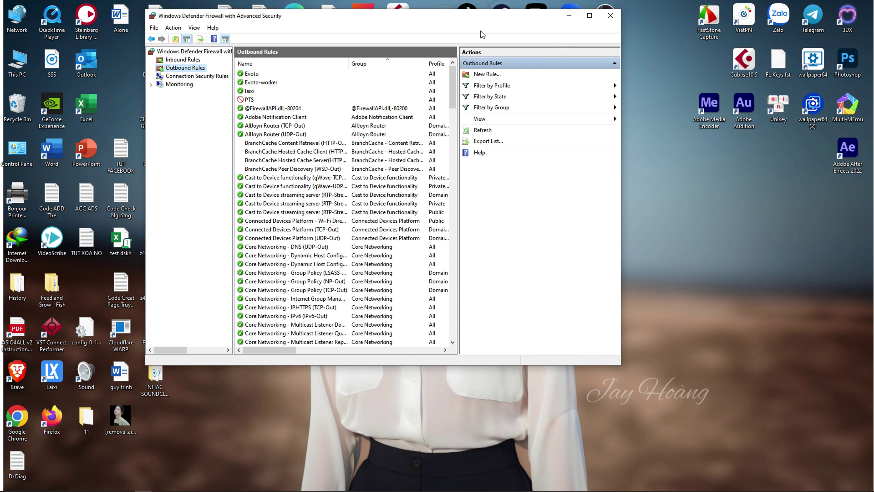
# Step: Delete the existing PTS rule from the Outbound Rules and confirm the deletion
pyautogui.click(259, 100)
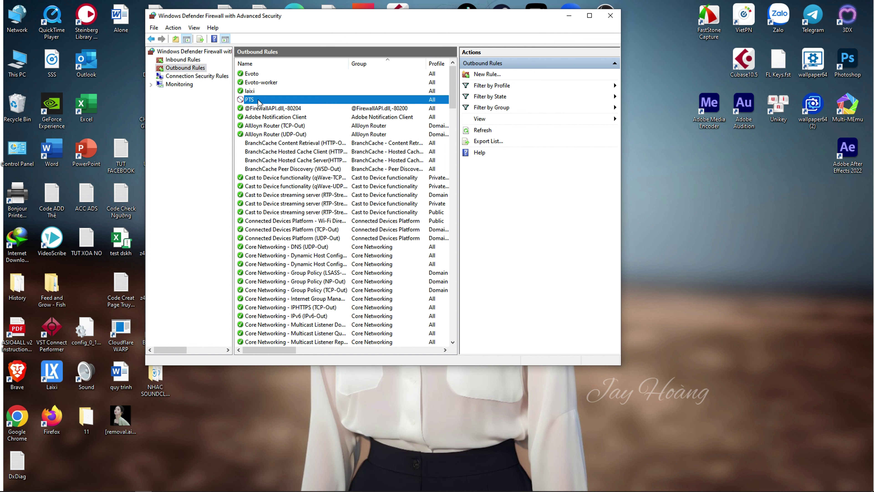
pyautogui.press('Delete')
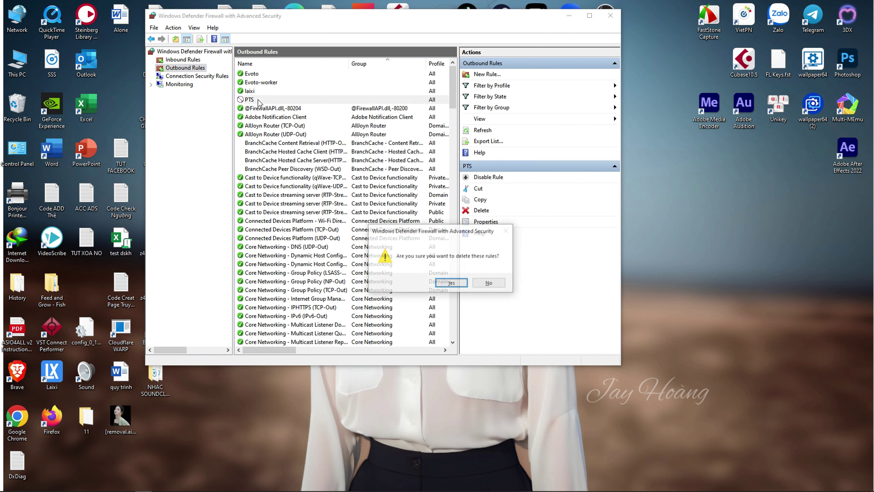
pyautogui.click(463, 284)
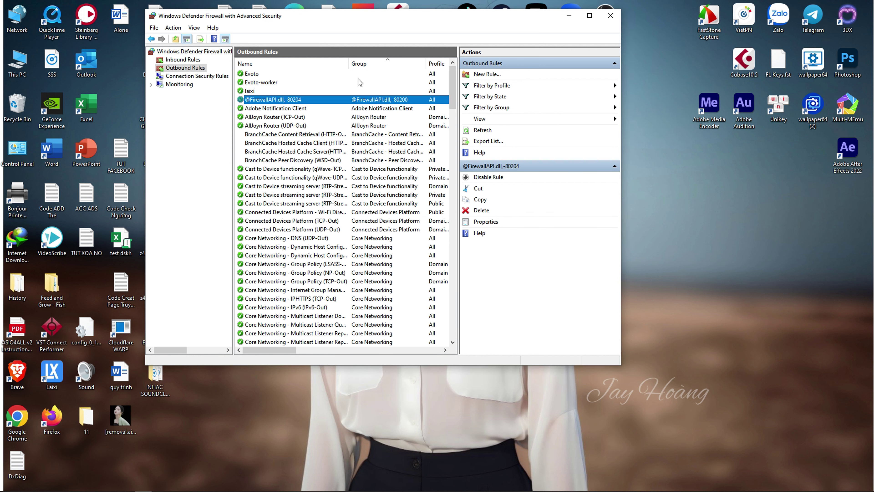
pyautogui.click(189, 156)
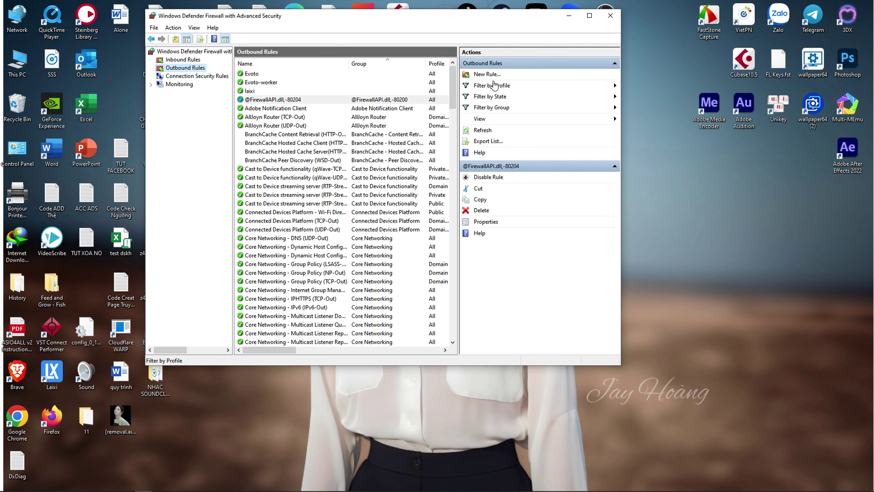
# Step: Start a new outbound rule of type Custom and make it apply to a specific program path
pyautogui.click(482, 75)
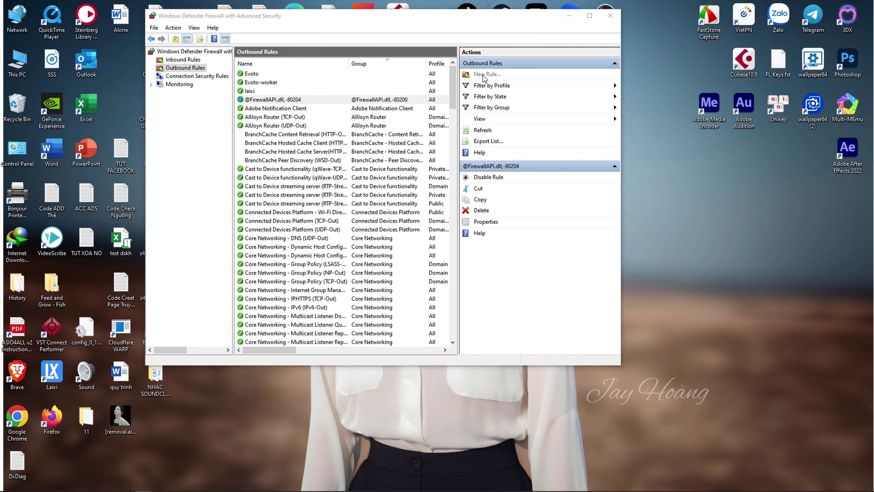
pyautogui.click(169, 225)
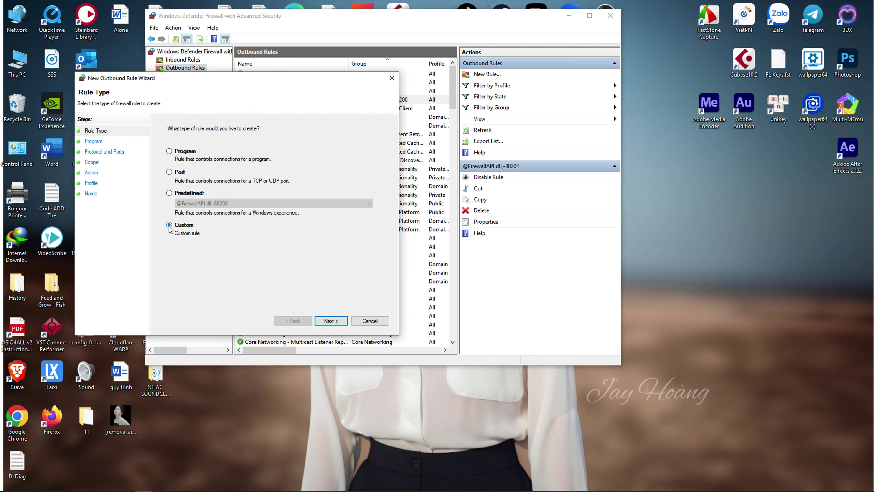
pyautogui.click(331, 321)
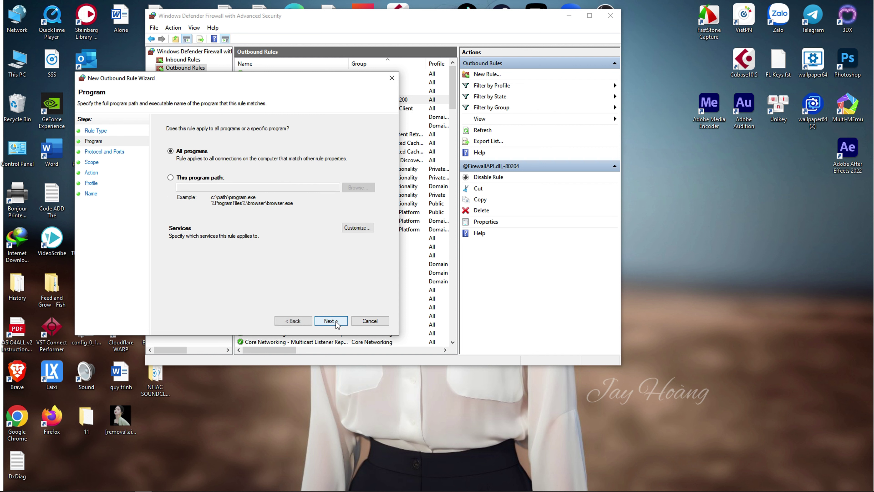
pyautogui.click(172, 178)
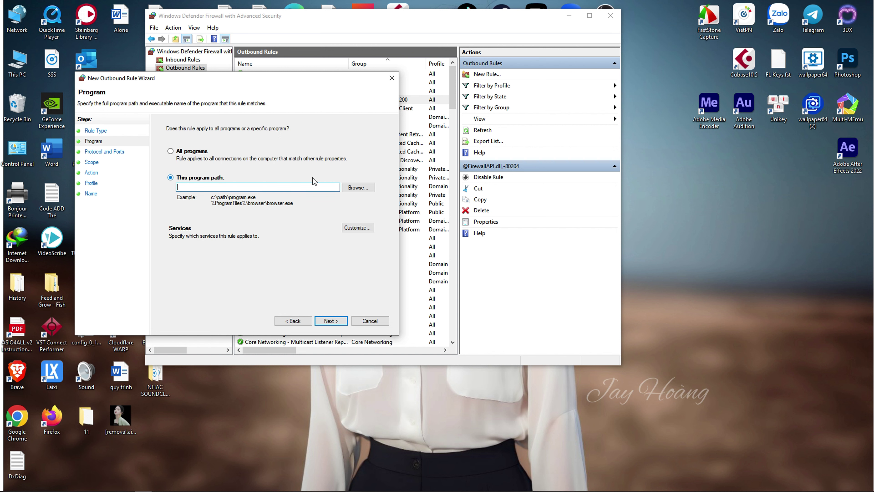
# Step: Set the rule's program to the Photoshop application in D:\ADOBE\Adobe Photoshop 2022 and continue to the protocol settings
pyautogui.click(357, 187)
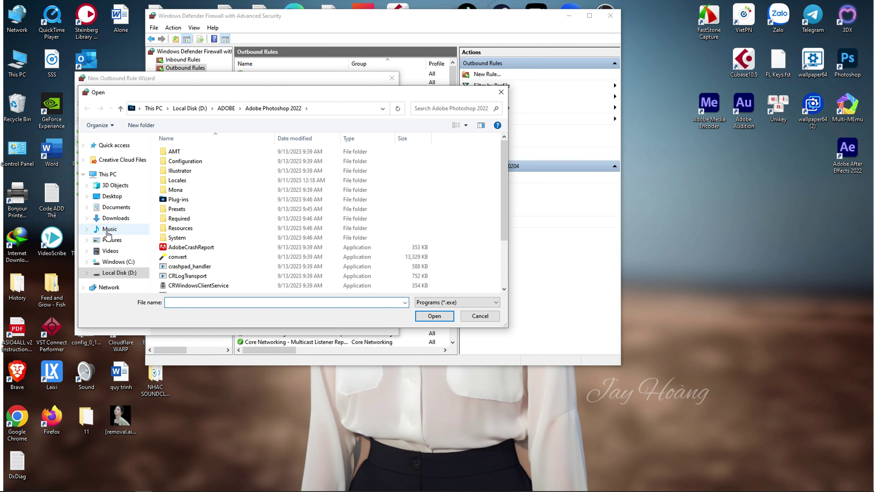
pyautogui.click(116, 262)
pyautogui.click(115, 273)
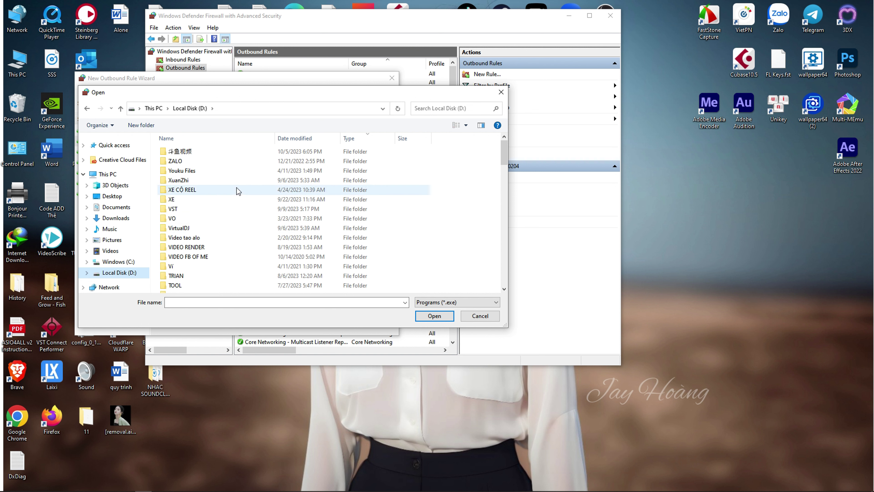
pyautogui.doubleClick(123, 275)
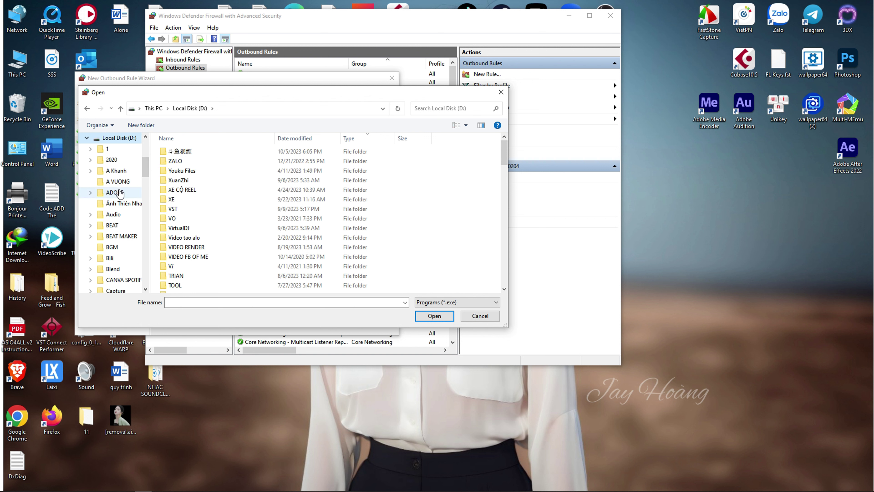
pyautogui.click(115, 193)
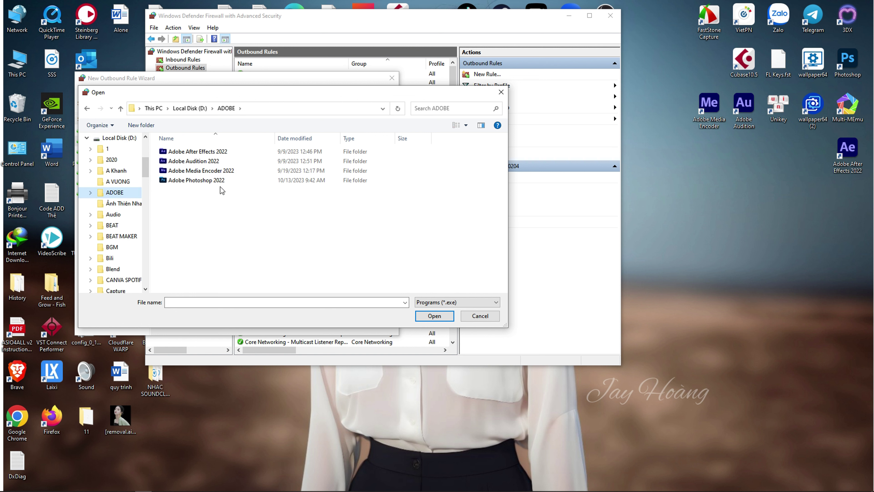
pyautogui.doubleClick(217, 180)
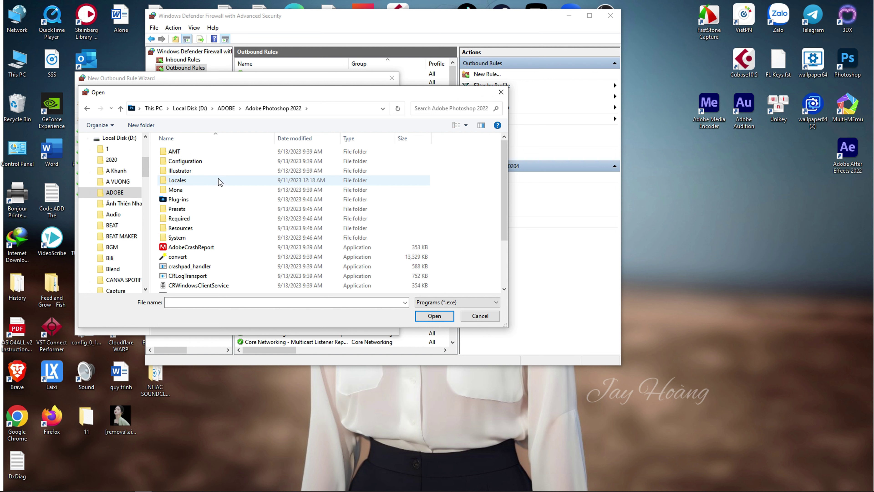
pyautogui.scroll(-2, 213, 220)
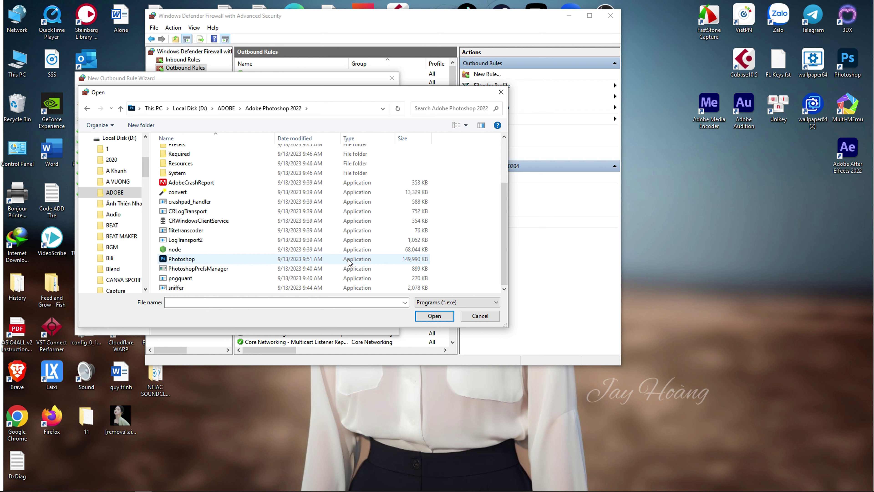
pyautogui.click(246, 259)
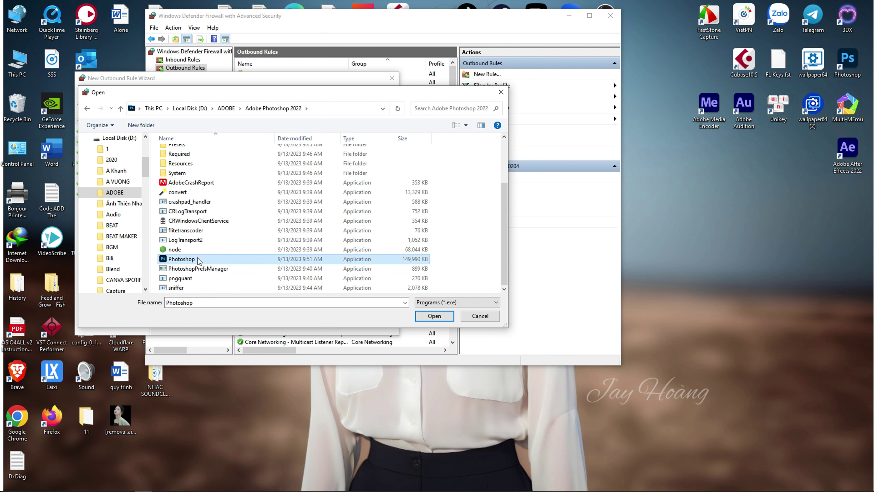
pyautogui.click(432, 319)
pyautogui.click(340, 322)
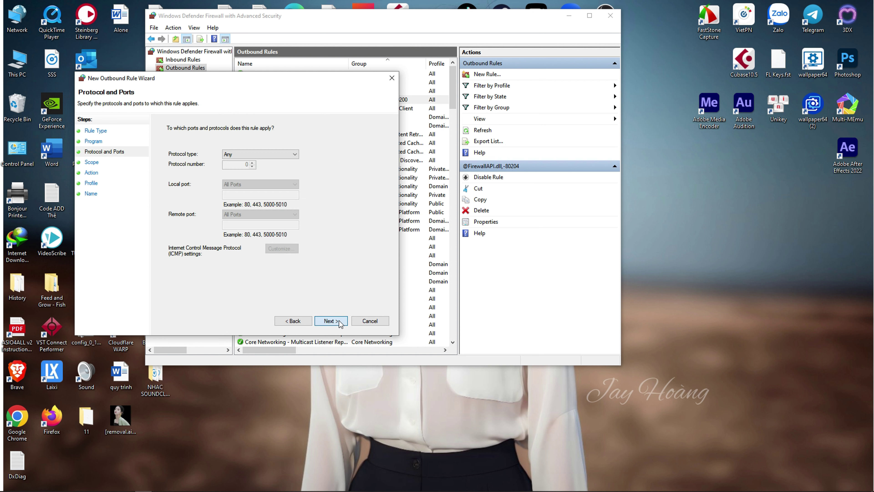
# Step: Accept the default protocol, scope, action and profile settings, name the rule PTS, and finish creating it
pyautogui.click(340, 322)
pyautogui.click(339, 322)
pyautogui.click(340, 322)
pyautogui.click(340, 322)
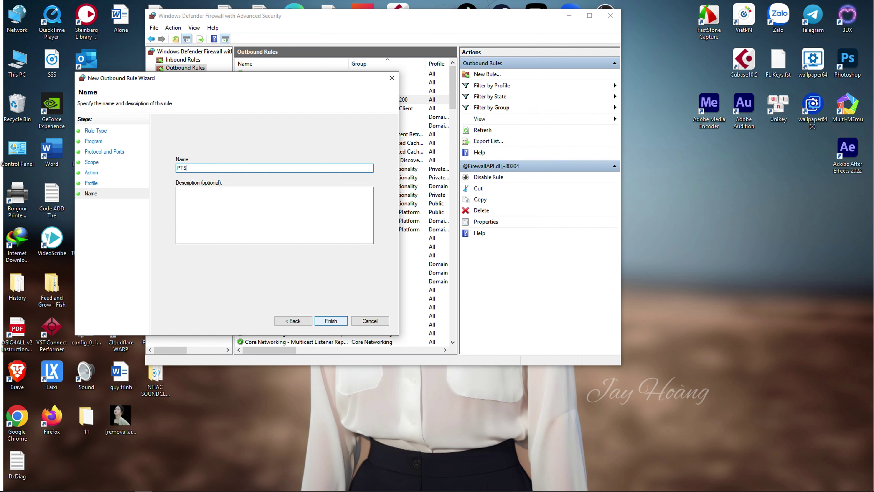
pyautogui.click(331, 320)
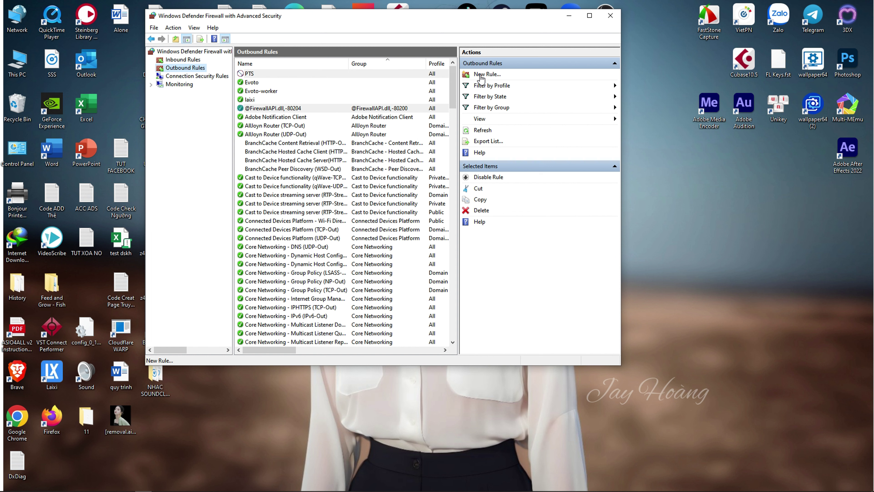
# Step: Start another new outbound rule of type Custom and apply it to a specific program path
pyautogui.click(481, 75)
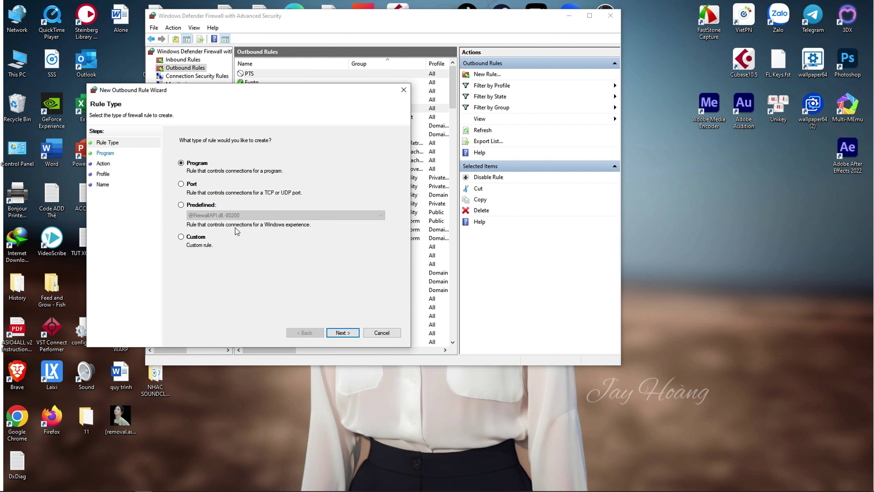
pyautogui.click(181, 240)
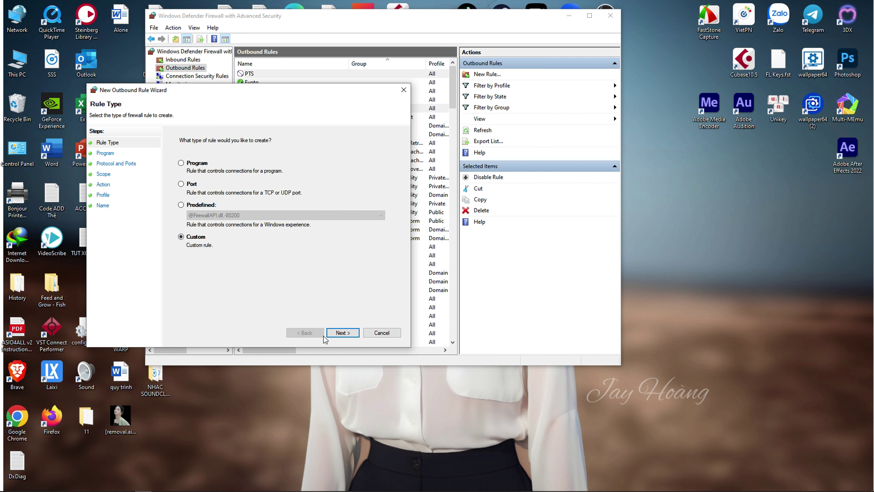
pyautogui.click(343, 332)
pyautogui.click(182, 188)
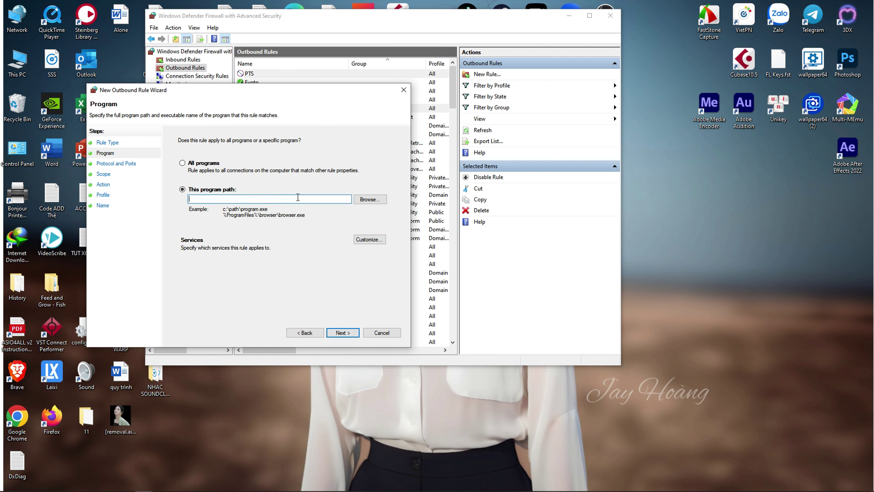
# Step: Browse for the rule's program in the Support Files folder of D:\ADOBE\Adobe After Effects 2022
pyautogui.click(369, 201)
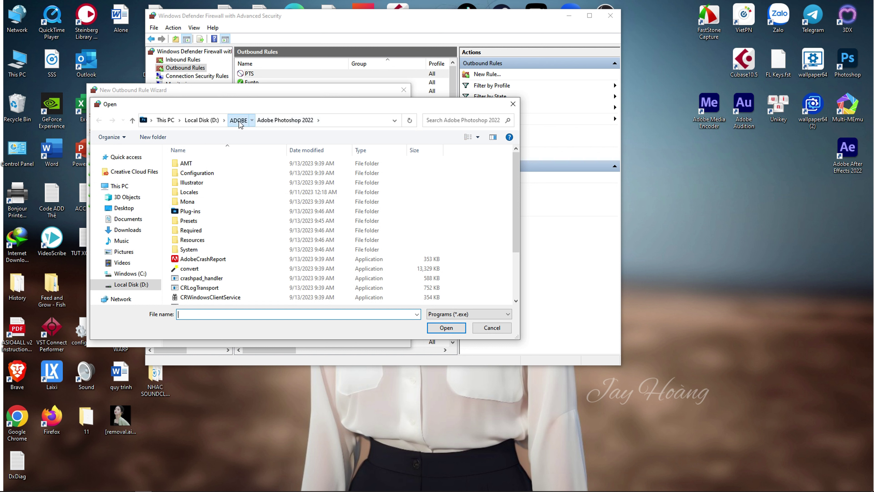
pyautogui.click(245, 120)
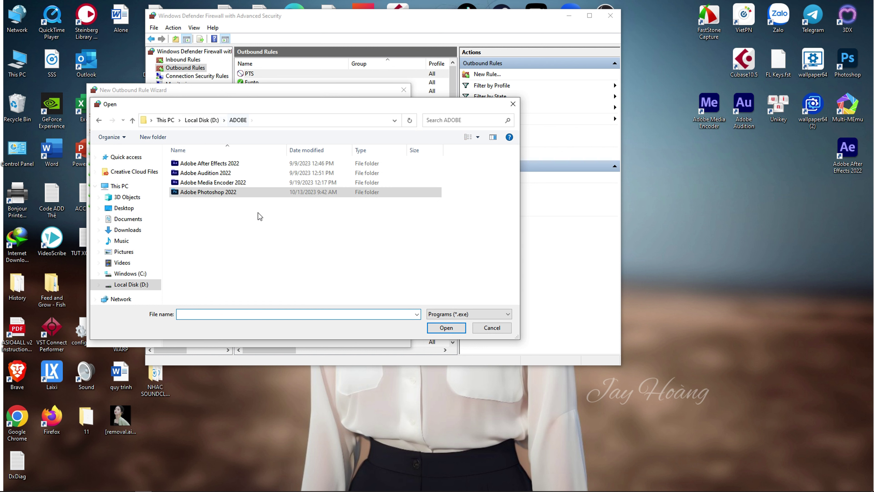
pyautogui.doubleClick(223, 166)
pyautogui.click(213, 174)
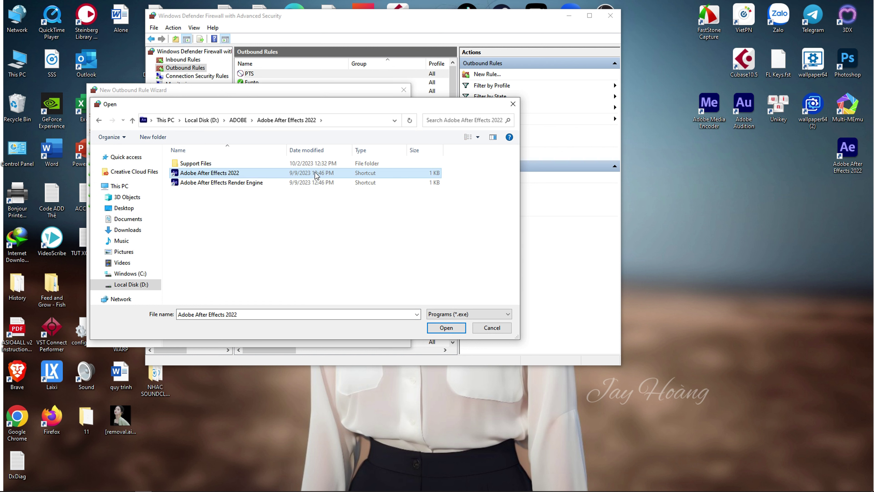
pyautogui.doubleClick(206, 164)
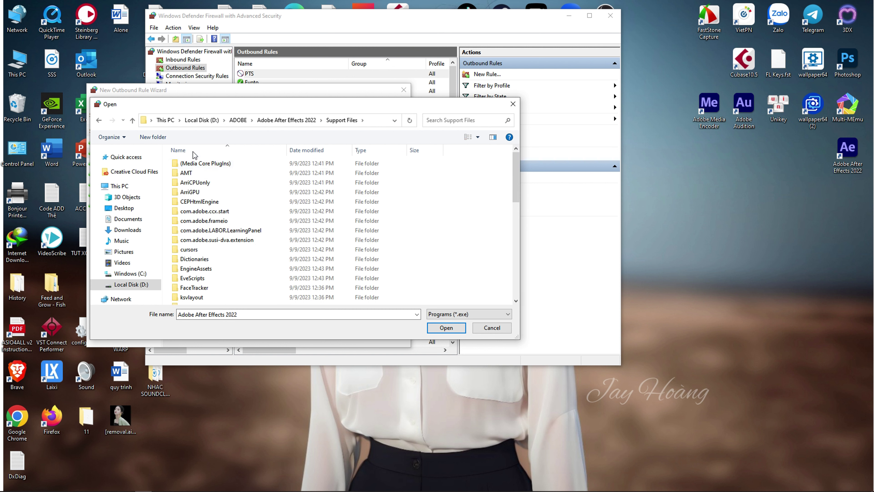
# Step: Set the rule's program to the AfterFX application in the After Effects 2022 Support Files folder
pyautogui.click(98, 121)
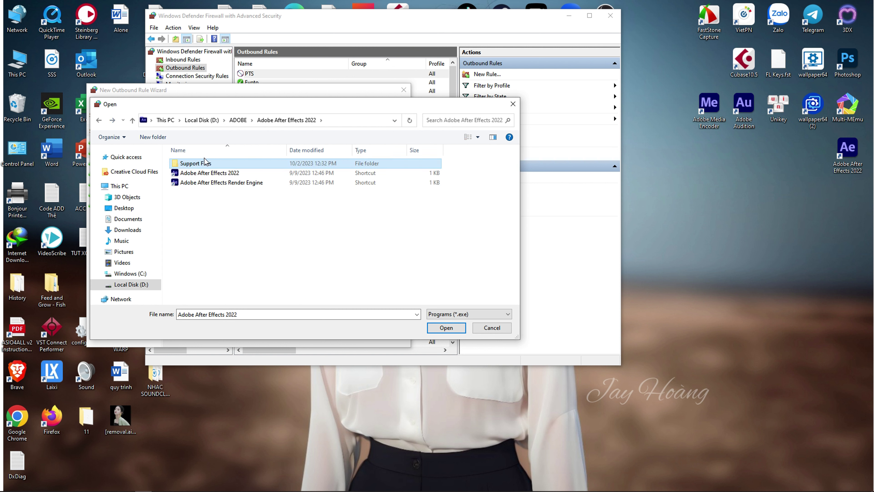
pyautogui.doubleClick(205, 164)
pyautogui.scroll(-6, 207, 252)
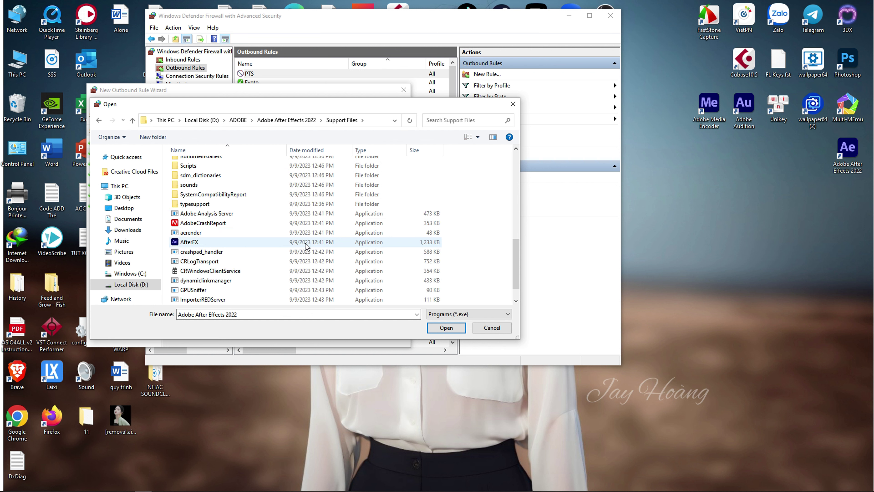
pyautogui.click(218, 244)
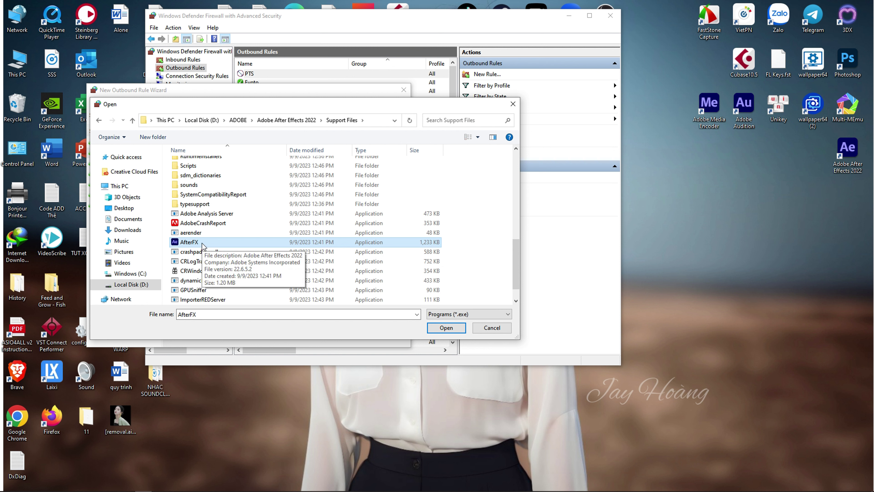
pyautogui.click(298, 120)
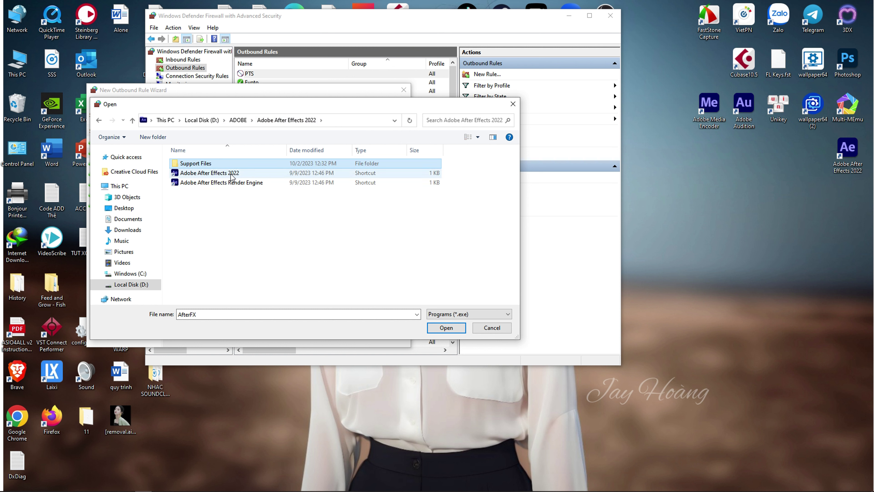
pyautogui.doubleClick(212, 164)
pyautogui.scroll(-6, 221, 220)
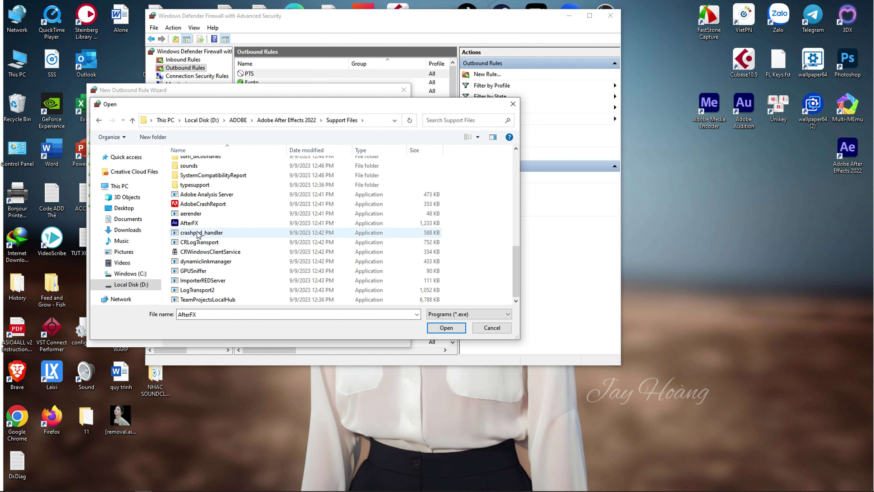
pyautogui.click(200, 224)
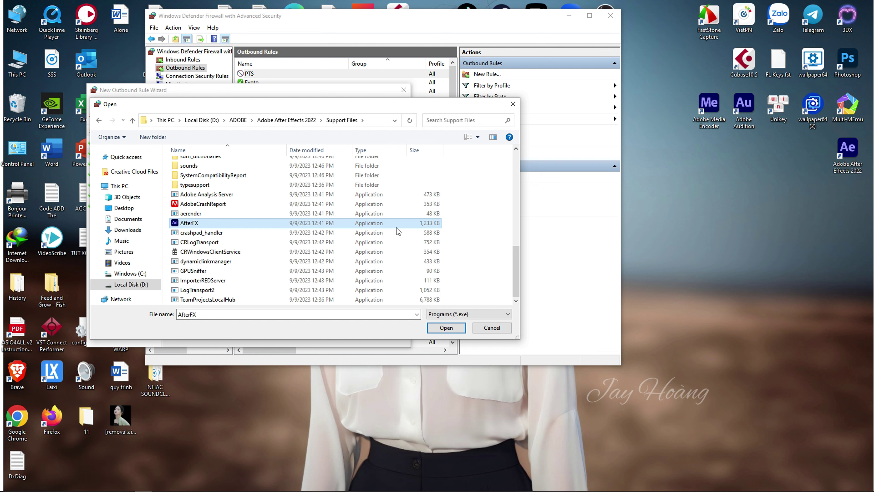
pyautogui.click(447, 329)
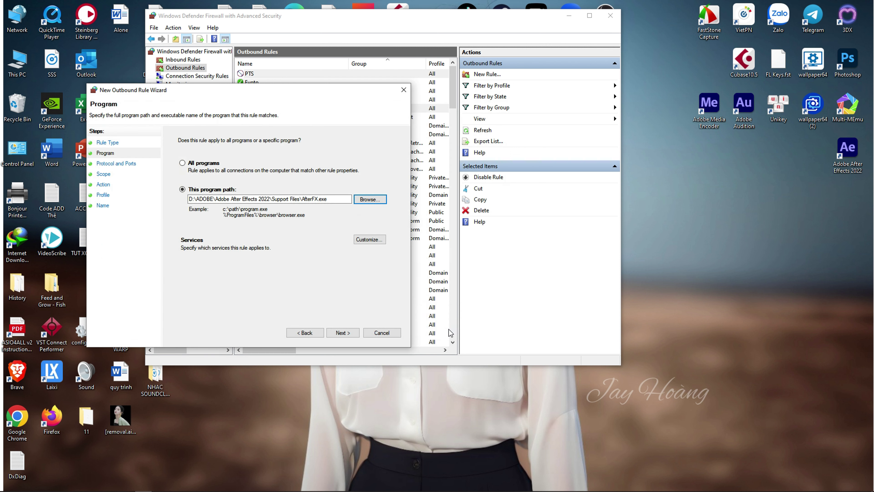
# Step: Accept the default program, protocol, scope, action and profile settings, name the rule Ae, and finish creating it
pyautogui.click(343, 333)
pyautogui.click(343, 332)
pyautogui.click(342, 332)
pyautogui.click(342, 332)
pyautogui.click(343, 332)
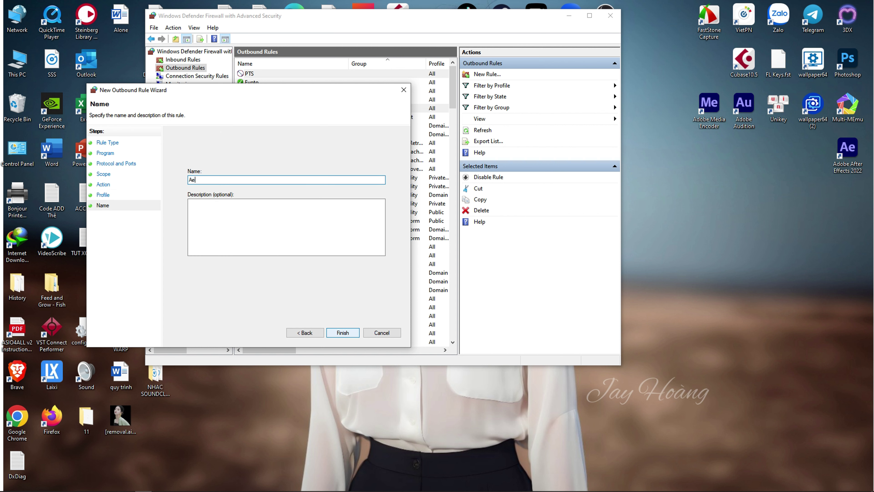
pyautogui.click(349, 333)
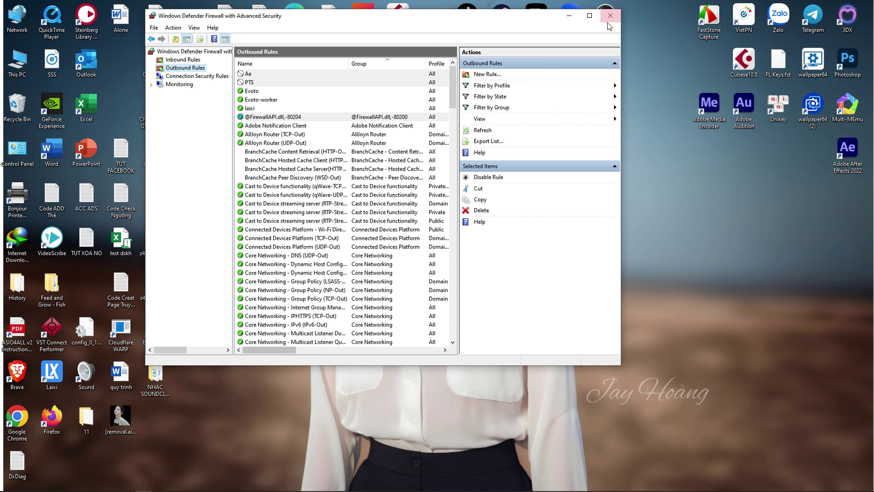
# Step: Close the firewall window and launch Photoshop from the desktop
pyautogui.click(610, 15)
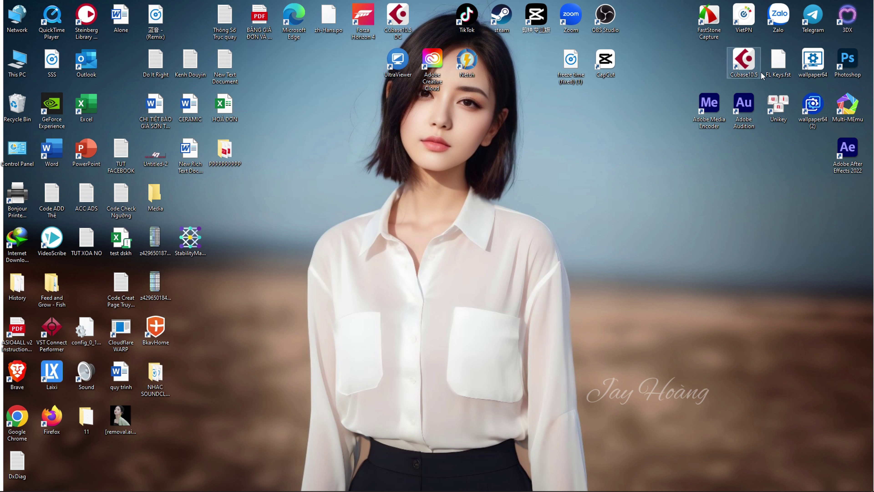
pyautogui.doubleClick(847, 62)
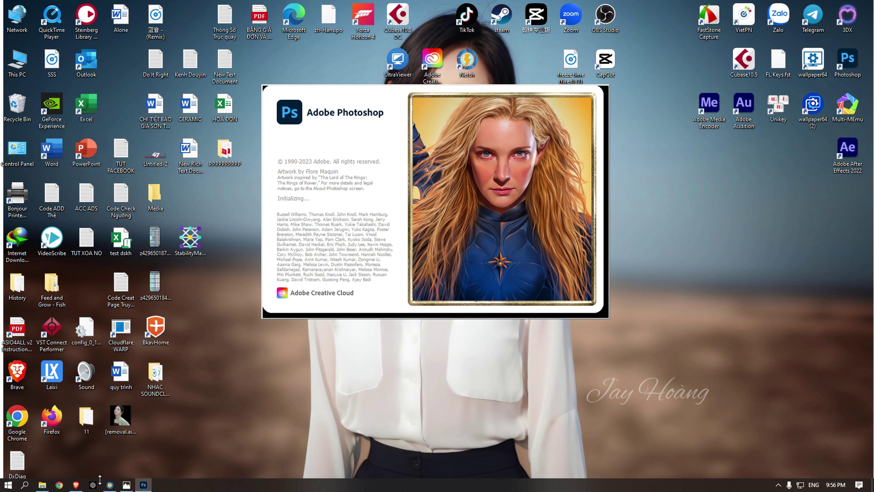
# Step: Switch to the Brave browser and open firefly.adobe.com in a new tab
pyautogui.click(76, 484)
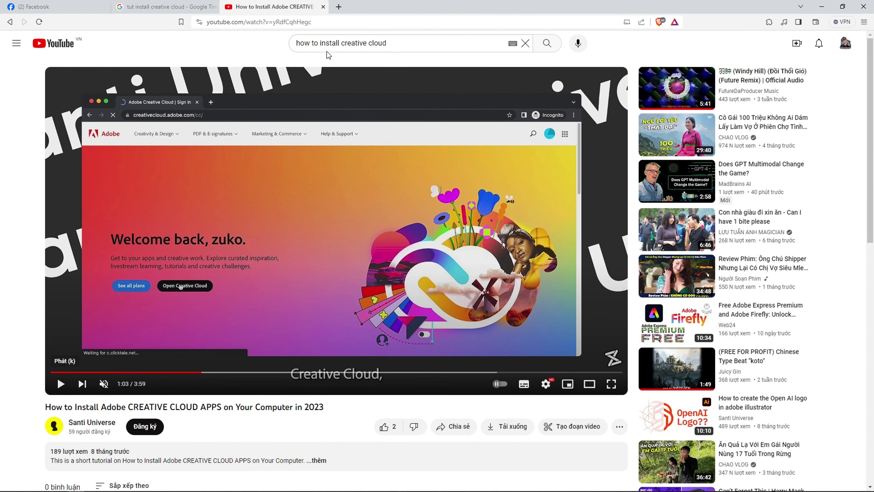
pyautogui.click(214, 7)
pyautogui.hotkey('ctrl', 't')
pyautogui.write('fie')
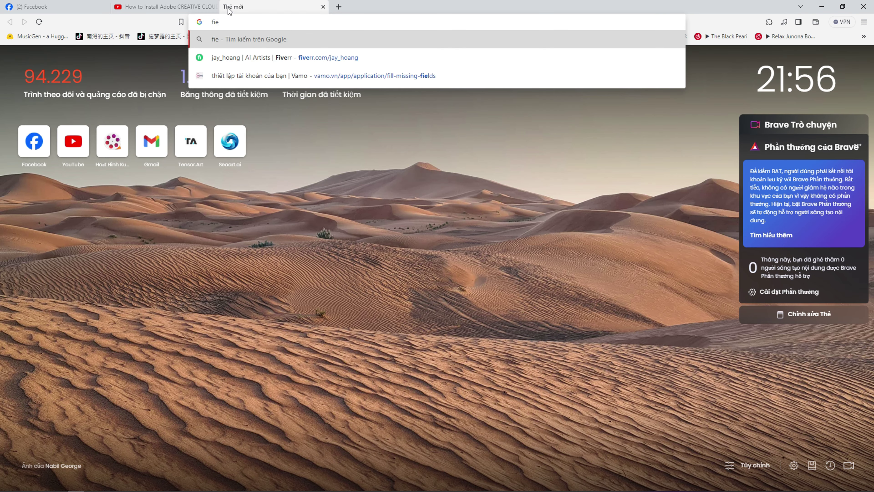
pyautogui.press('BackSpace')
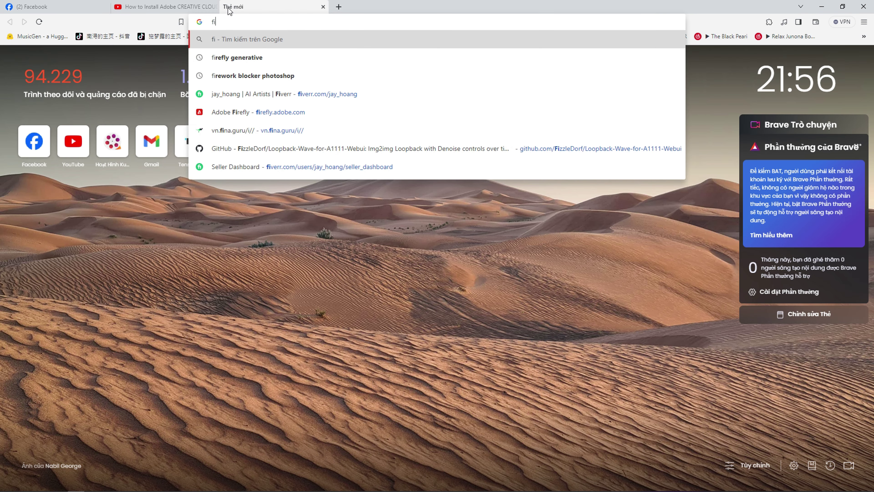
pyautogui.write('refly.adobe.com')
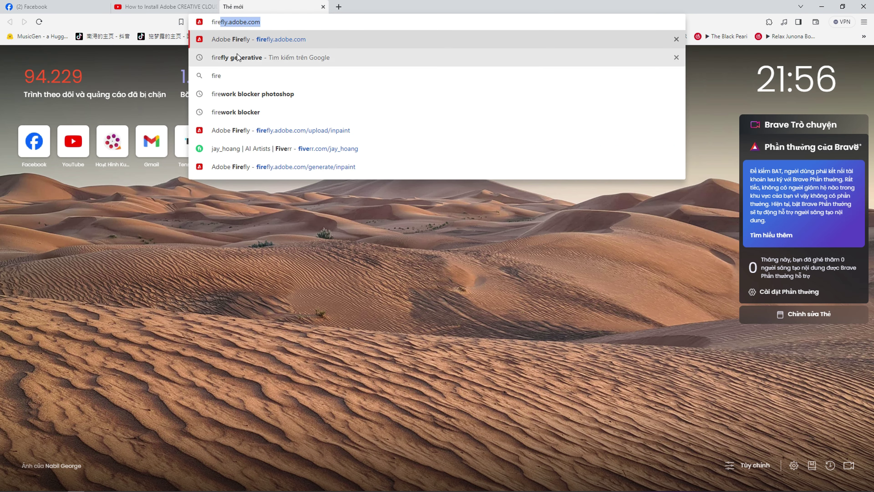
pyautogui.click(254, 42)
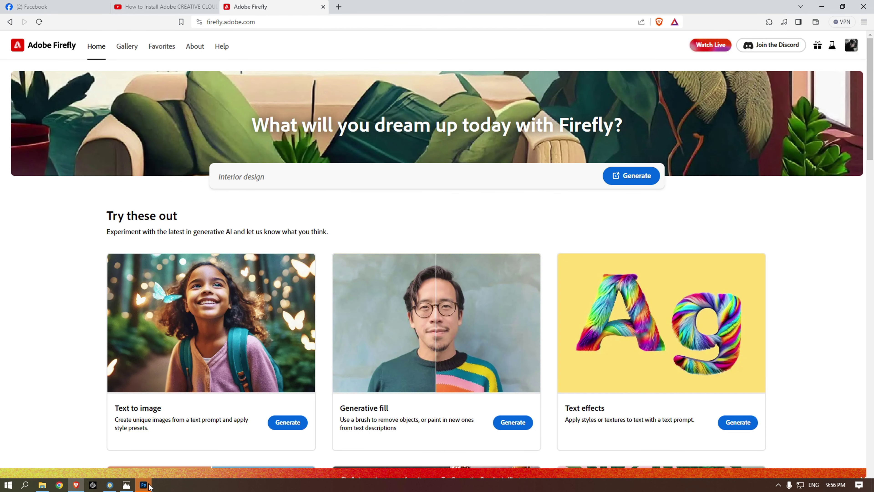
# Step: Look over the generative features on the Adobe Firefly home page and open the Generative fill page
pyautogui.moveTo(150, 485)
pyautogui.scroll(-5, 542, 231)
pyautogui.scroll(5, 738, 375)
pyautogui.scroll(-5, 481, 200)
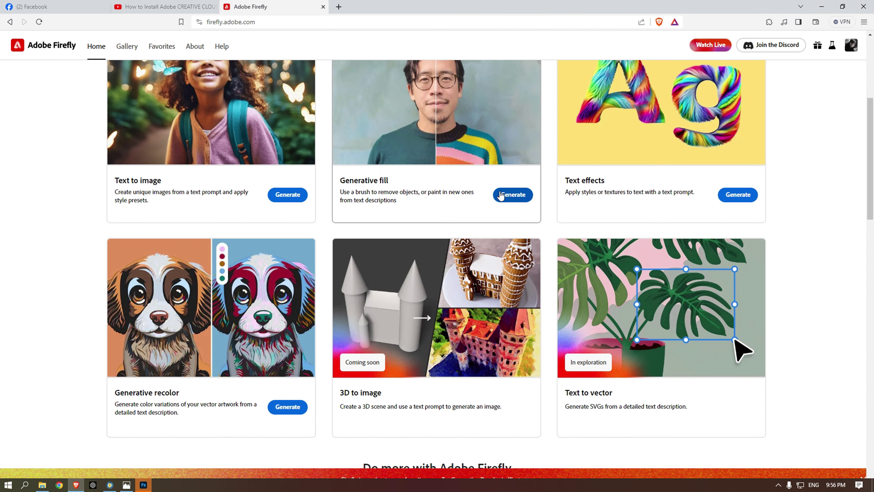
pyautogui.scroll(5, 500, 192)
pyautogui.scroll(-5, 500, 191)
pyautogui.scroll(1, 503, 189)
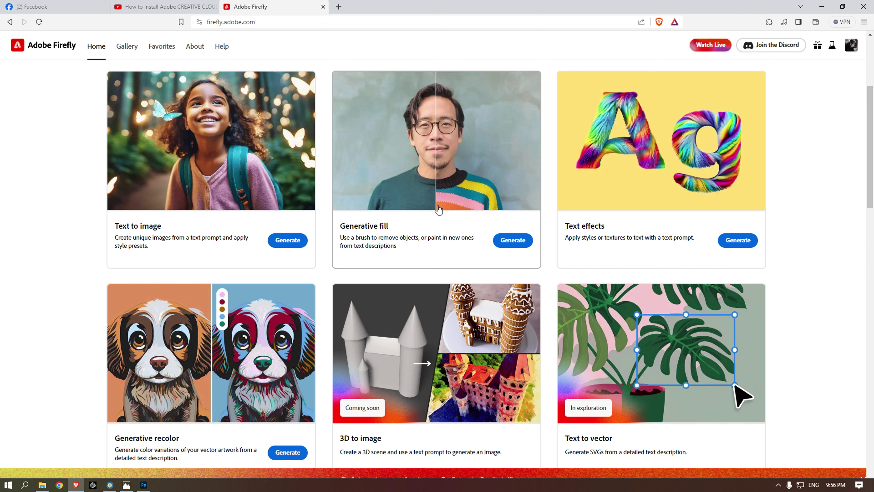
pyautogui.scroll(3, 435, 186)
pyautogui.click(464, 235)
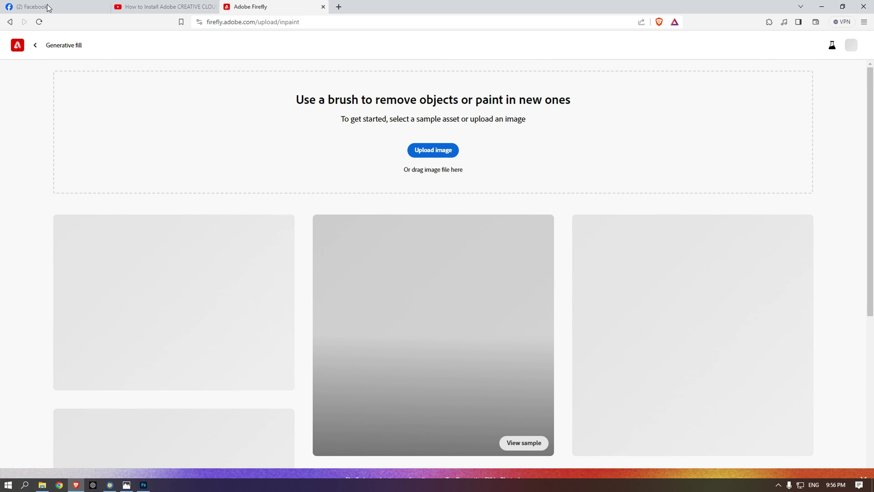
# Step: Return to Photoshop and open the recent image 2023-09-18_08-23-18_6530.png
pyautogui.click(820, 7)
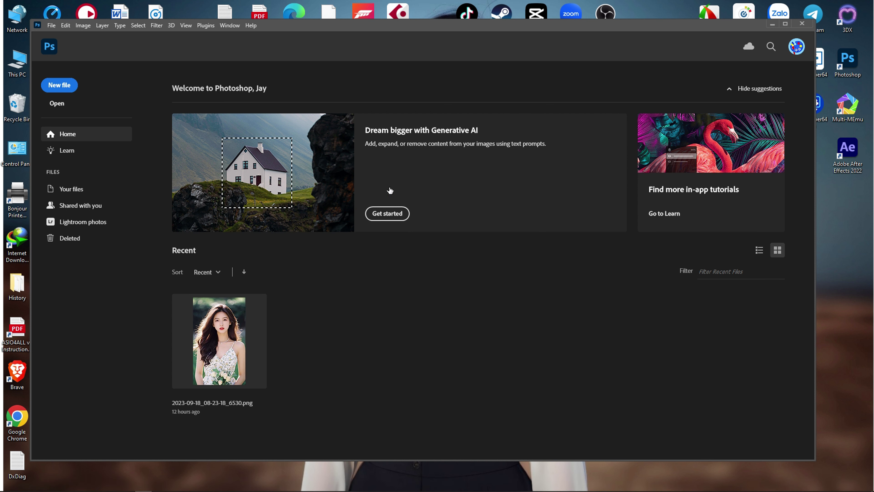
pyautogui.click(223, 346)
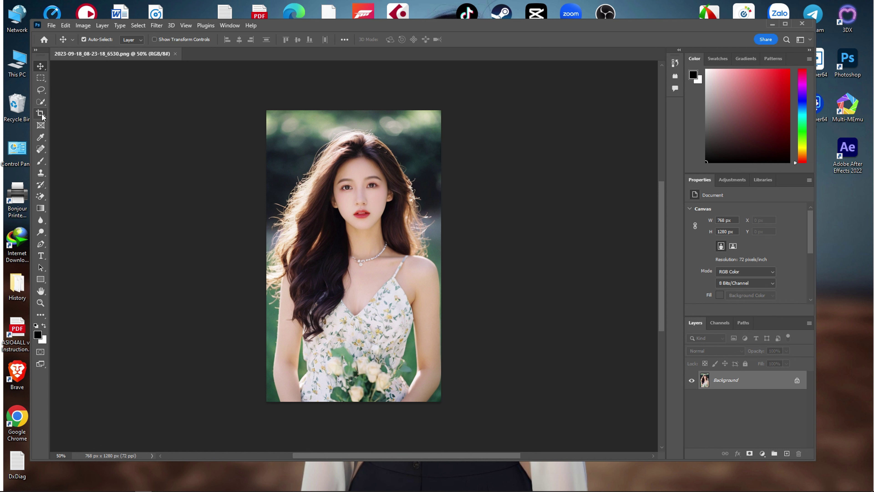
# Step: Extend the canvas on both sides of the portrait with the Crop tool to about 1756 × 1280 px and apply the crop
pyautogui.press('c')
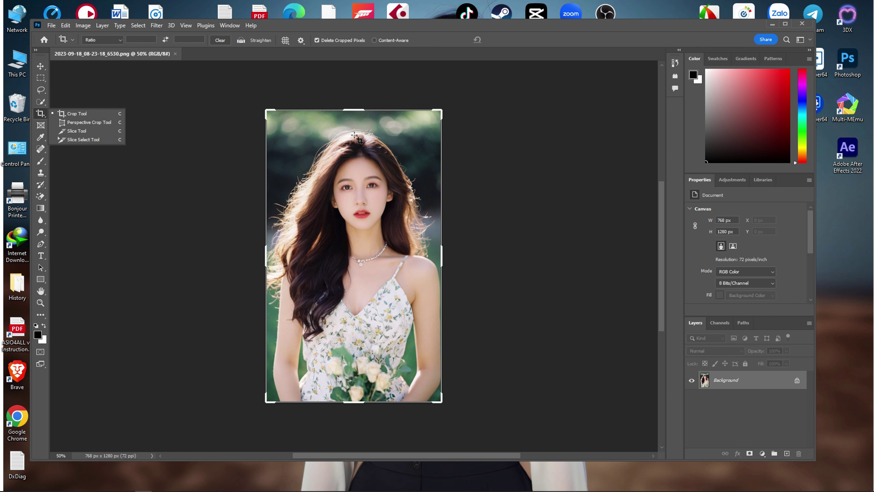
pyautogui.moveTo(267, 111); pyautogui.dragTo(205, 111)
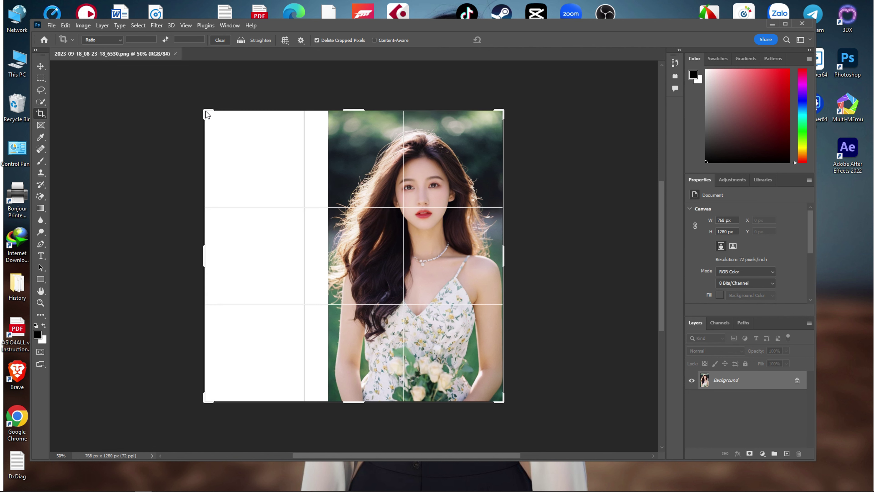
pyautogui.moveTo(502, 110); pyautogui.dragTo(552, 111)
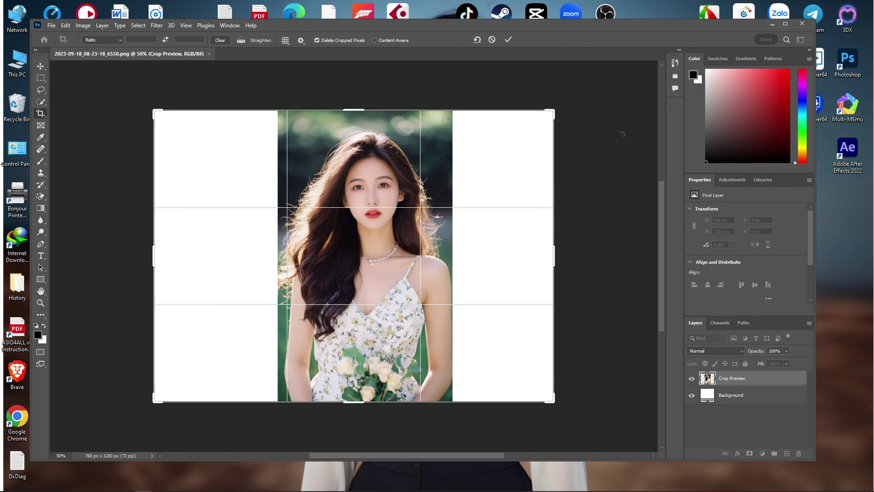
pyautogui.click(44, 65)
pyautogui.click(51, 25)
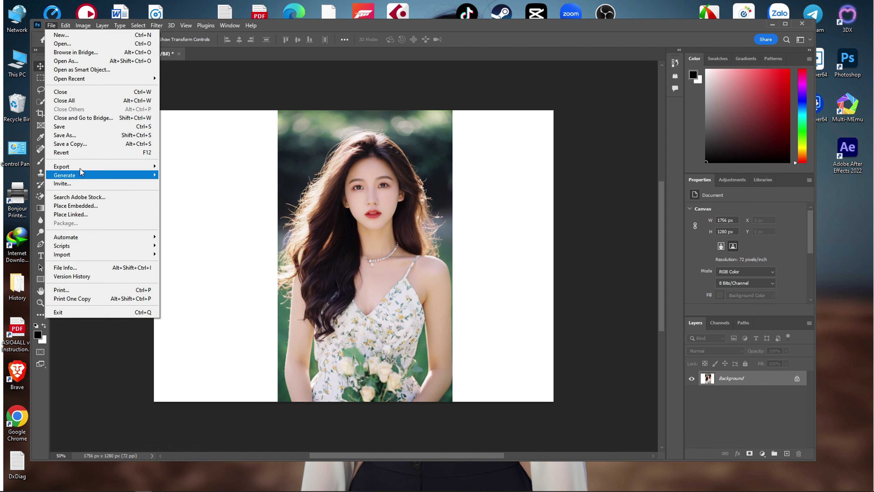
pyautogui.moveTo(82, 167)
pyautogui.click(182, 166)
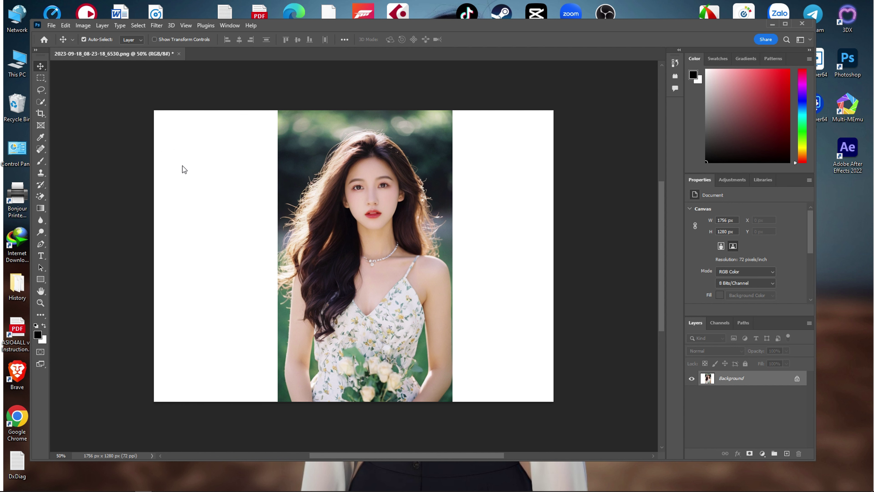